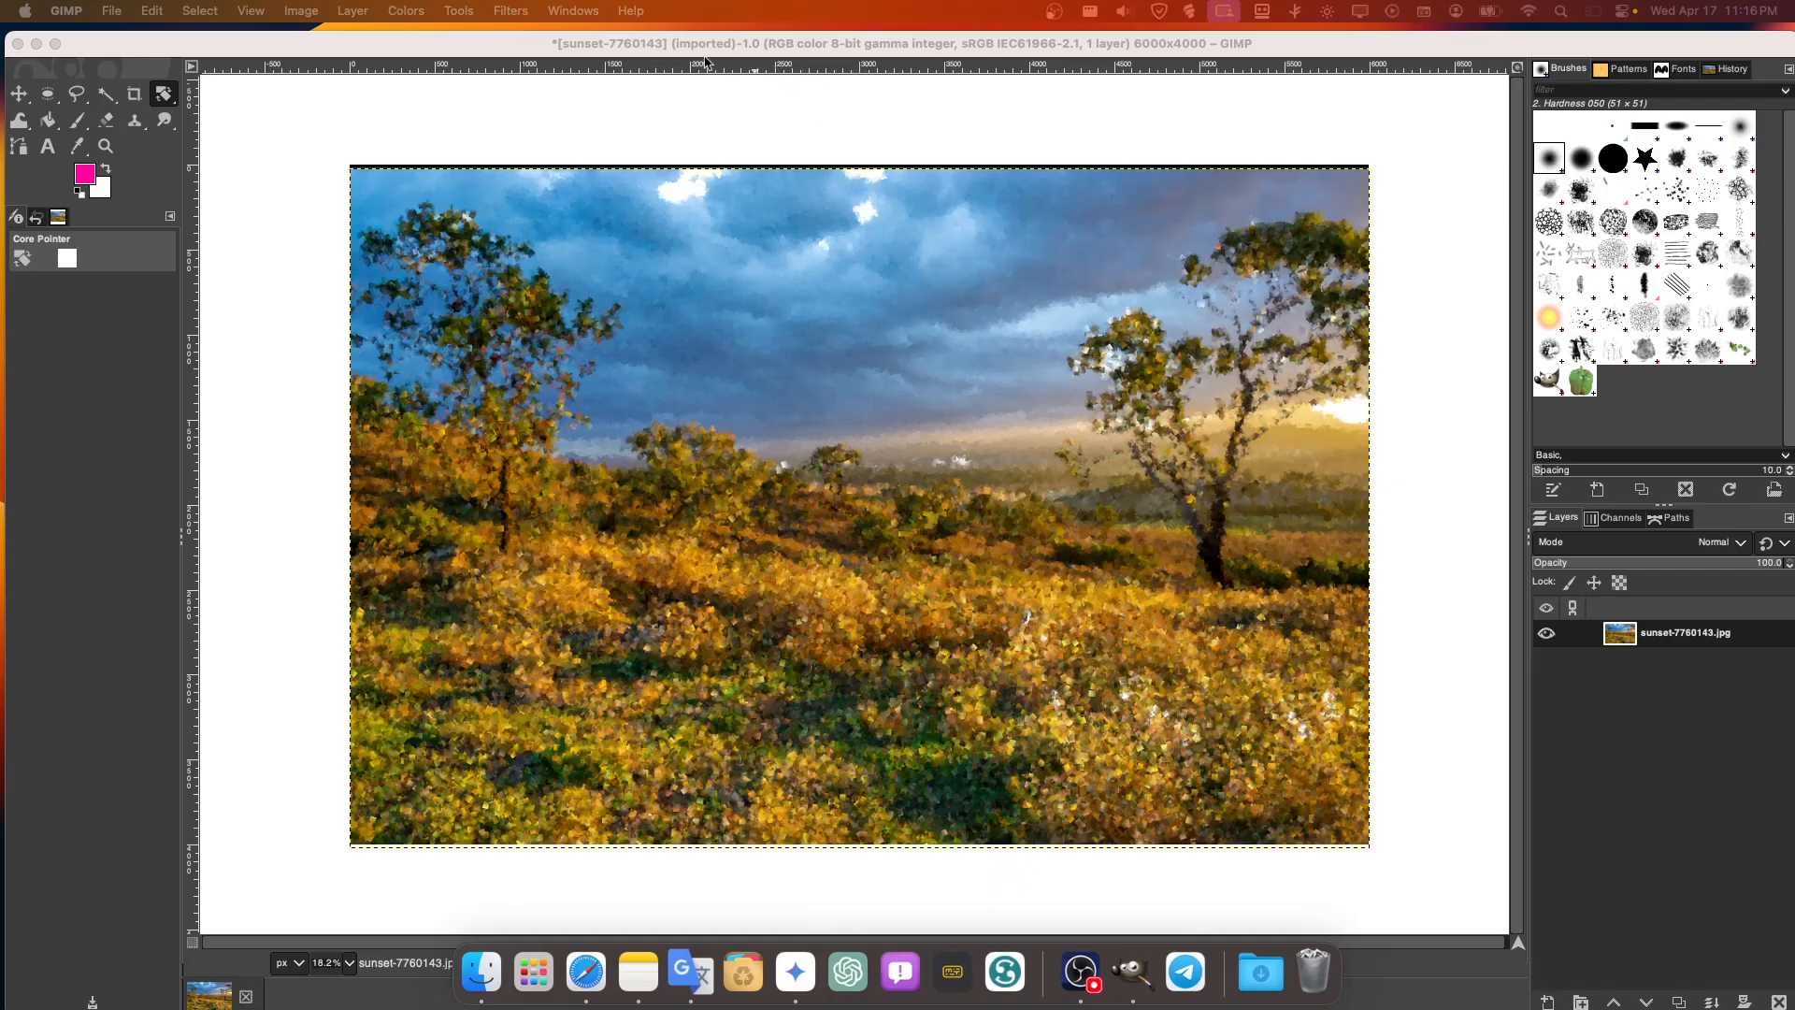
Realign the image window to fill the screen and activate the Move tool
left_click(511, 43)
mouse_move(507, 44)
left_mouse_down()
mouse_move(512, 16)
mouse_move(523, 55)
mouse_move(508, 26)
left_mouse_up()
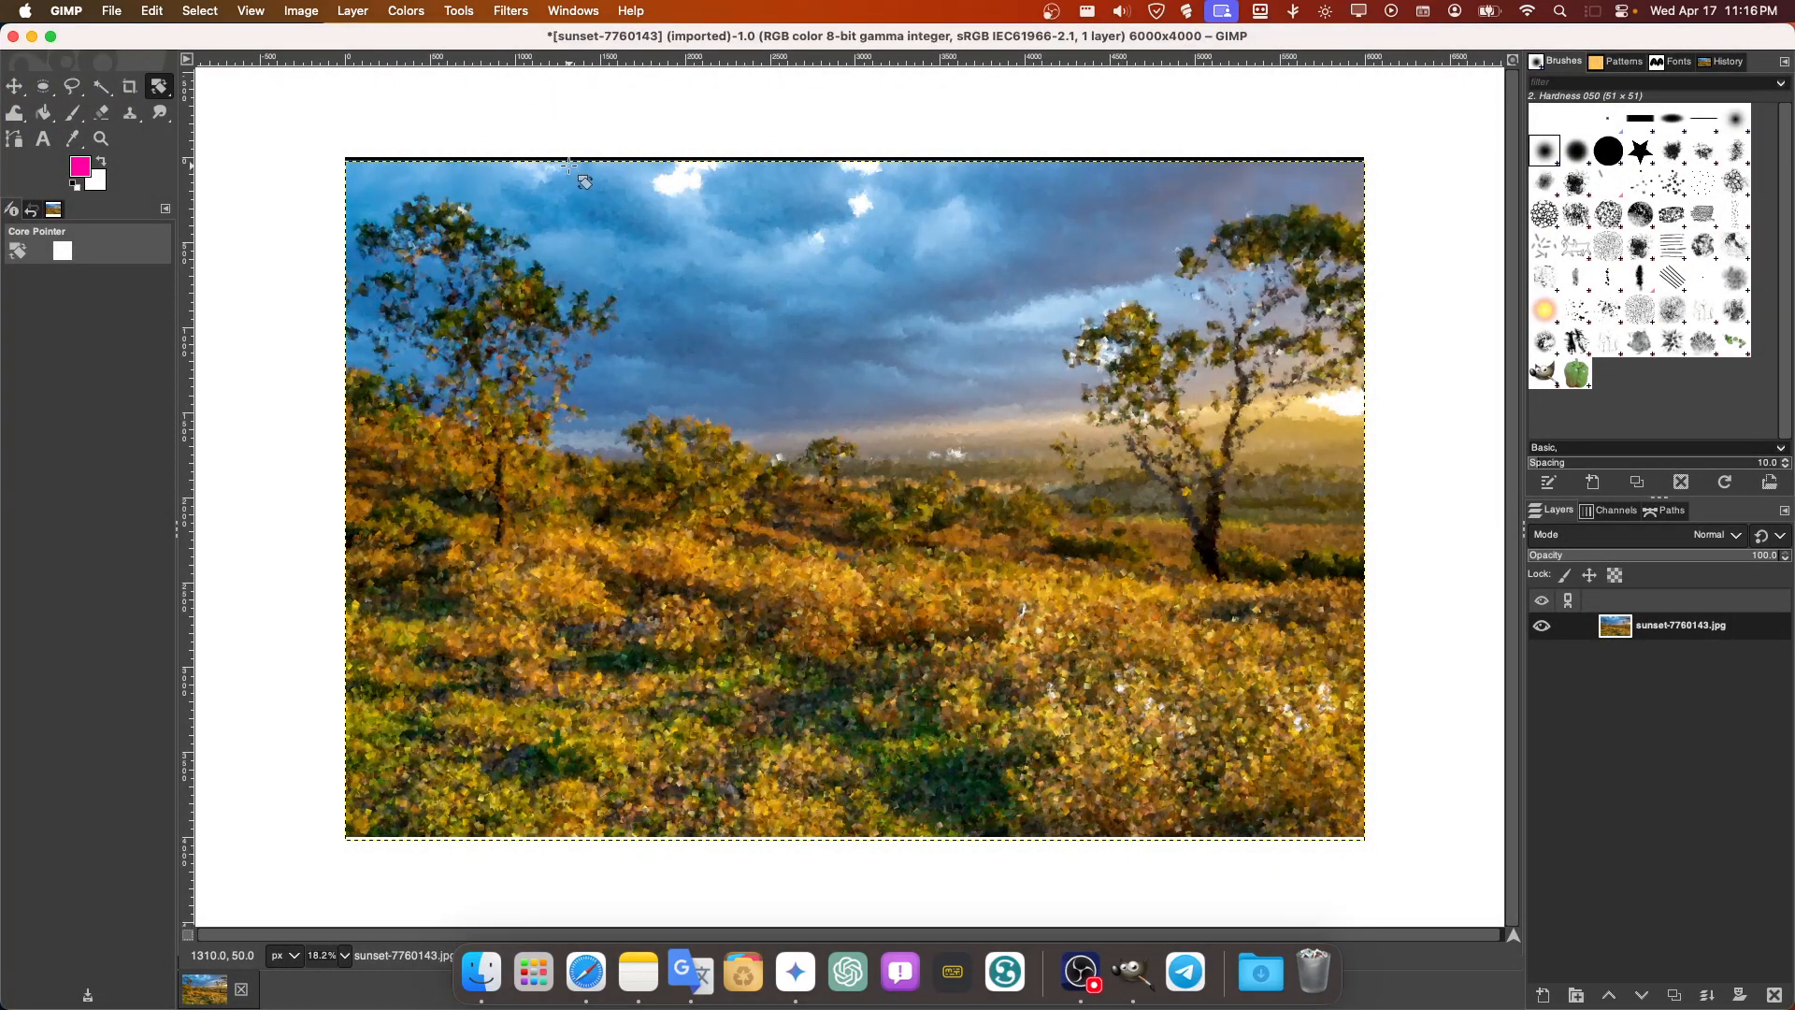
left_click(14, 86)
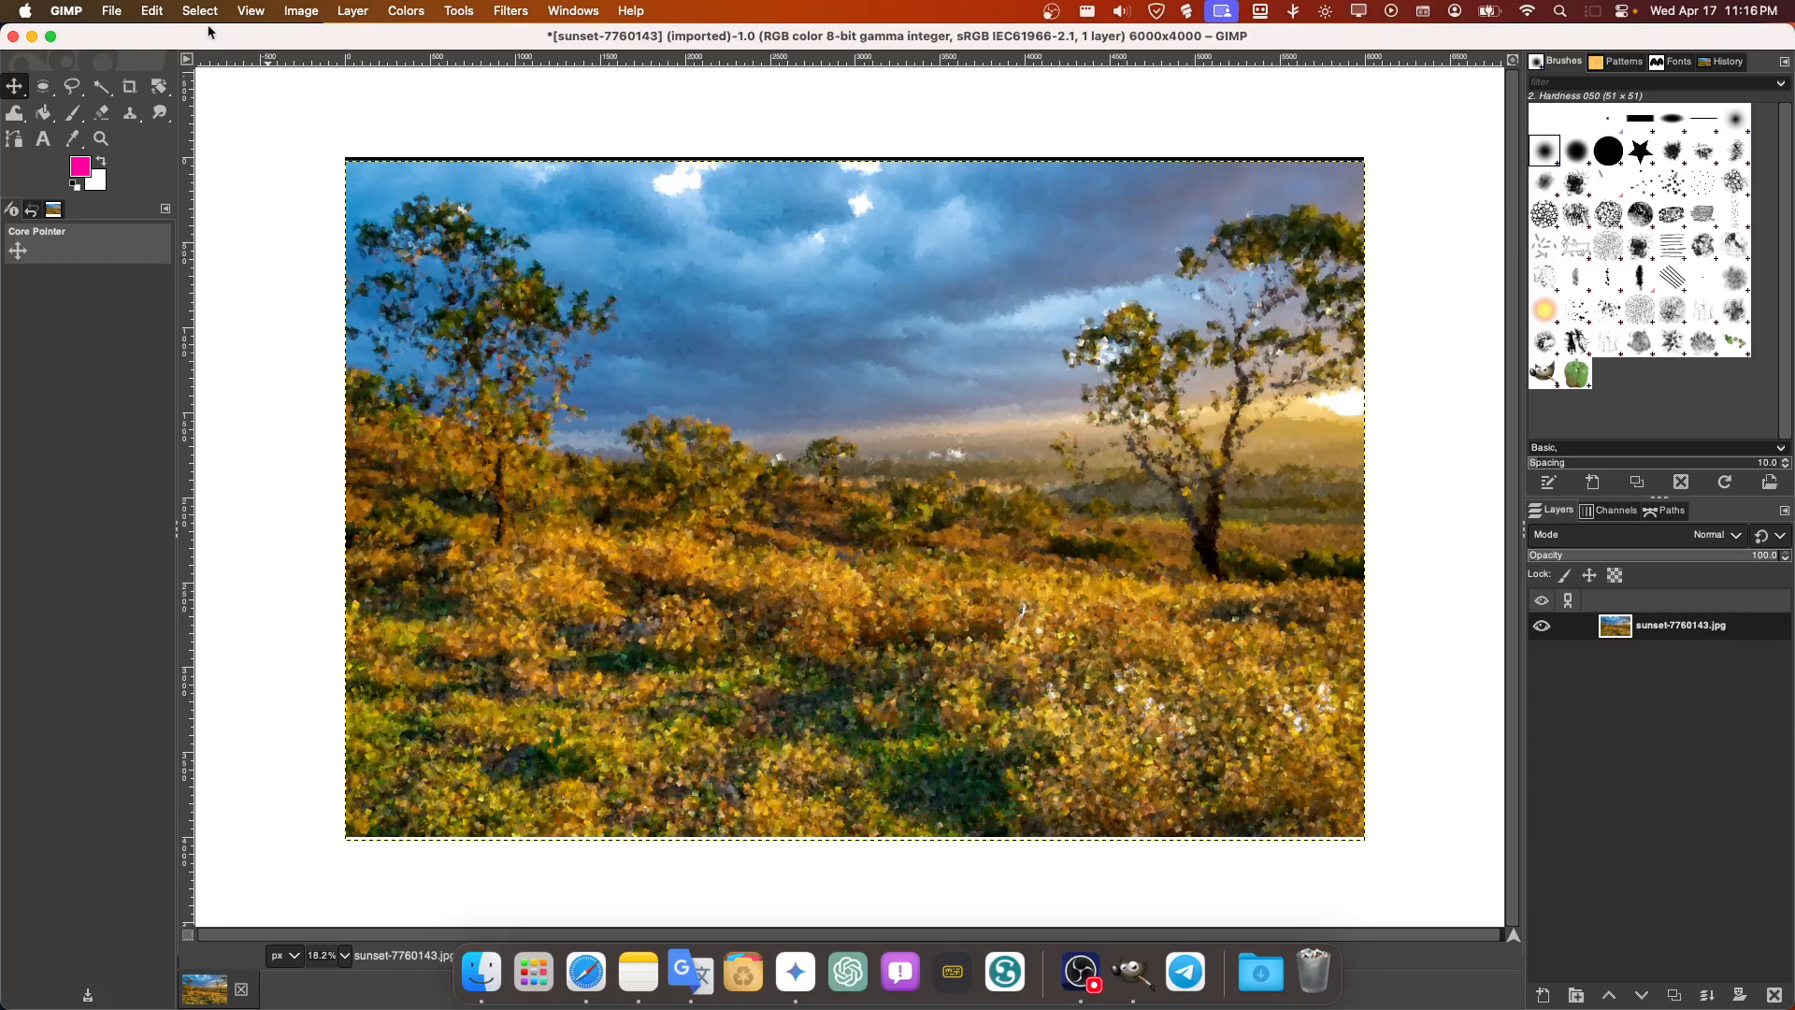
Review the image's properties, including pixel size, print size, resolution and file size, and close them
left_click(250, 10)
mouse_move(301, 10)
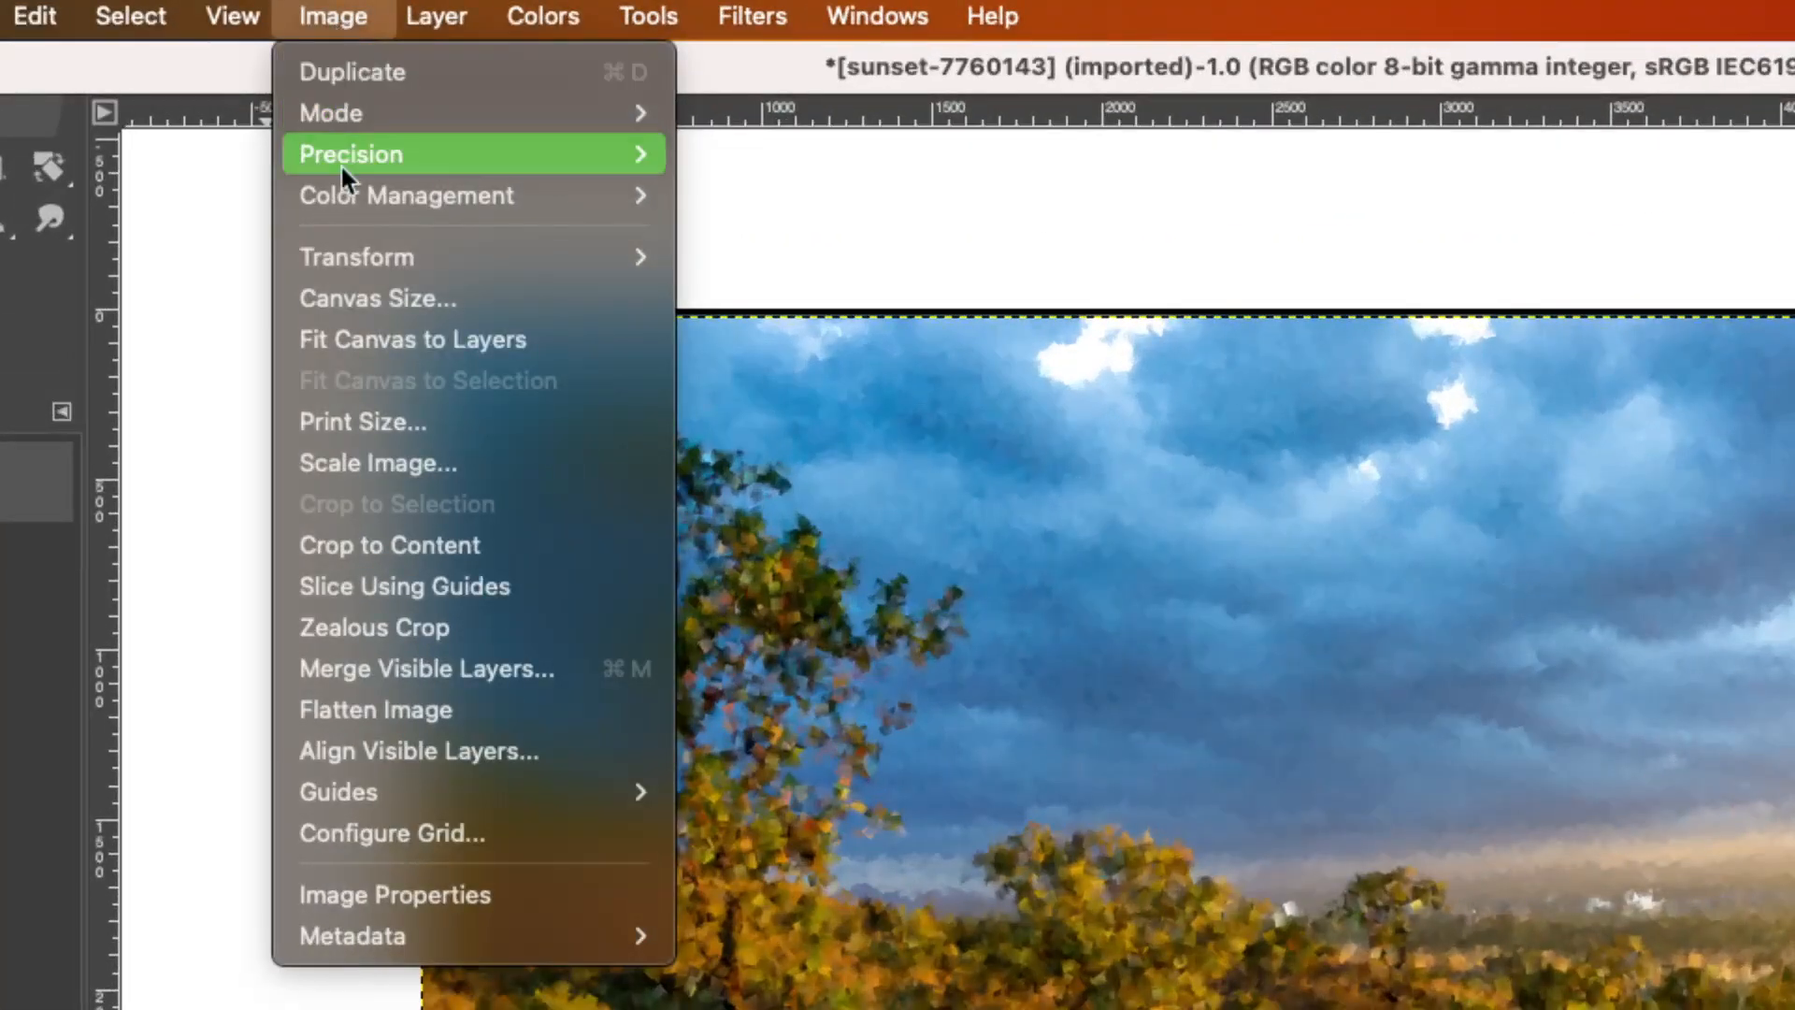
left_click(400, 895)
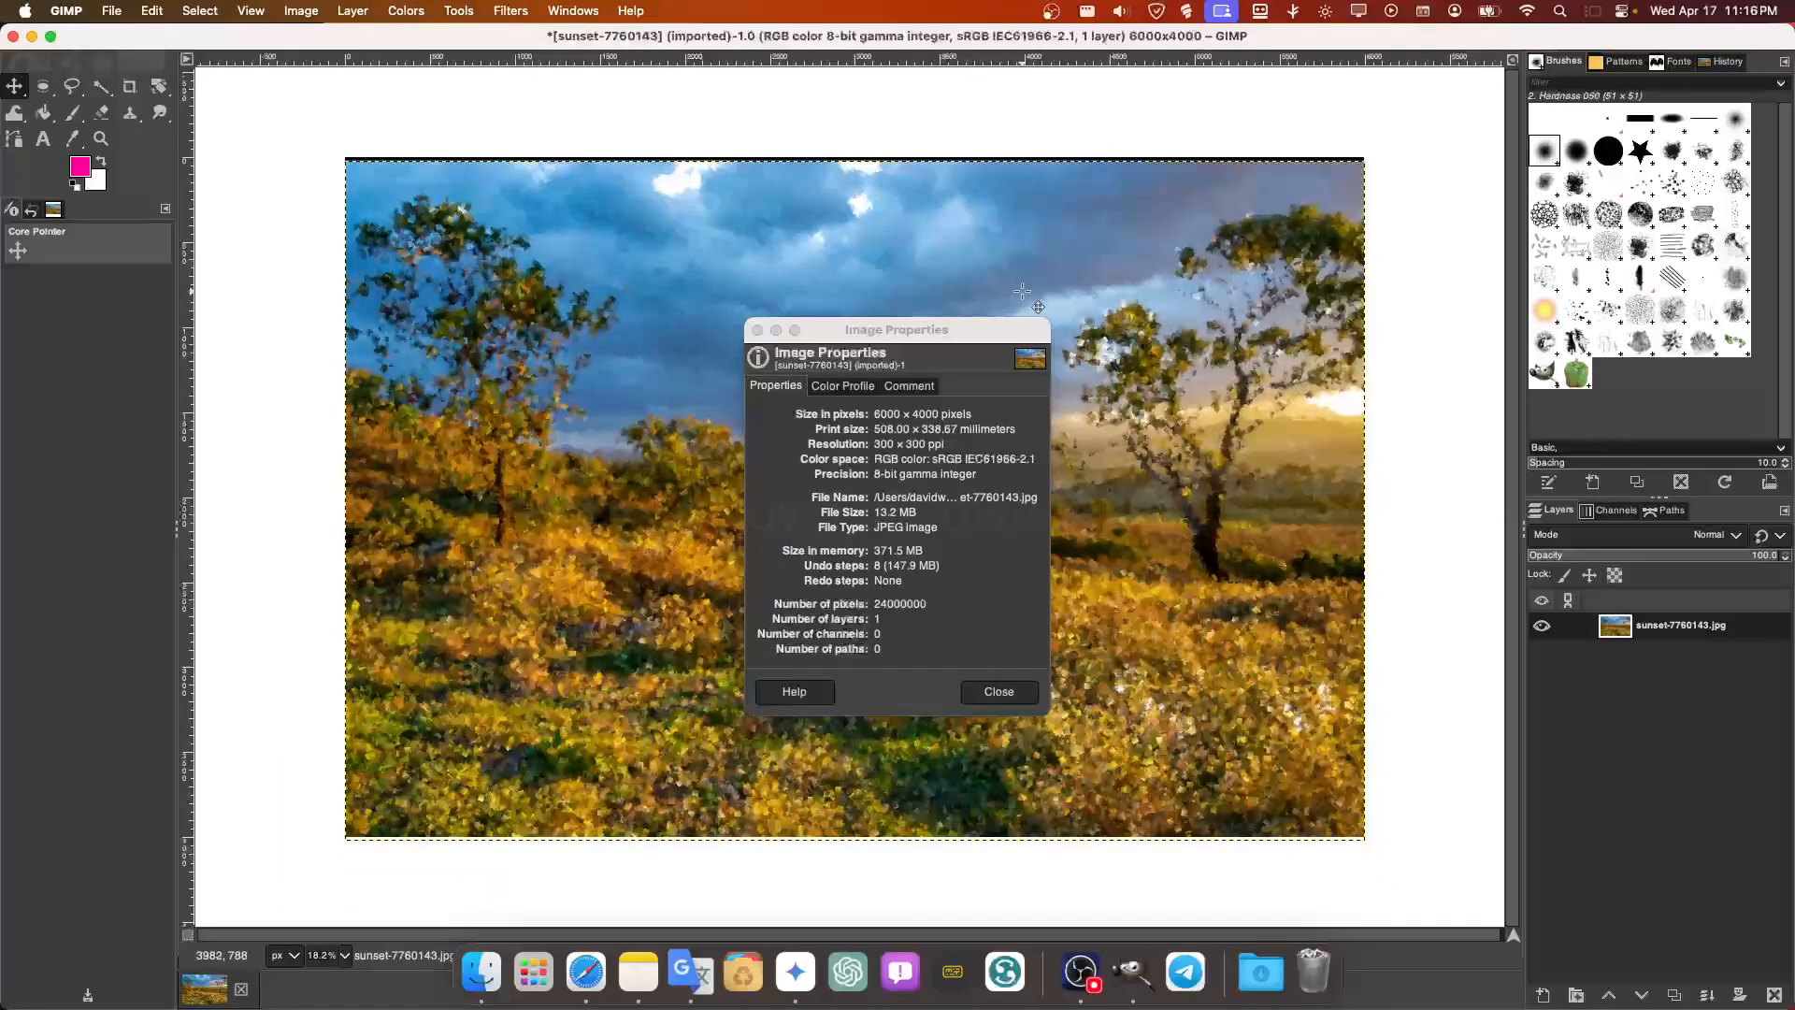
left_click_drag(973, 331, 939, 141)
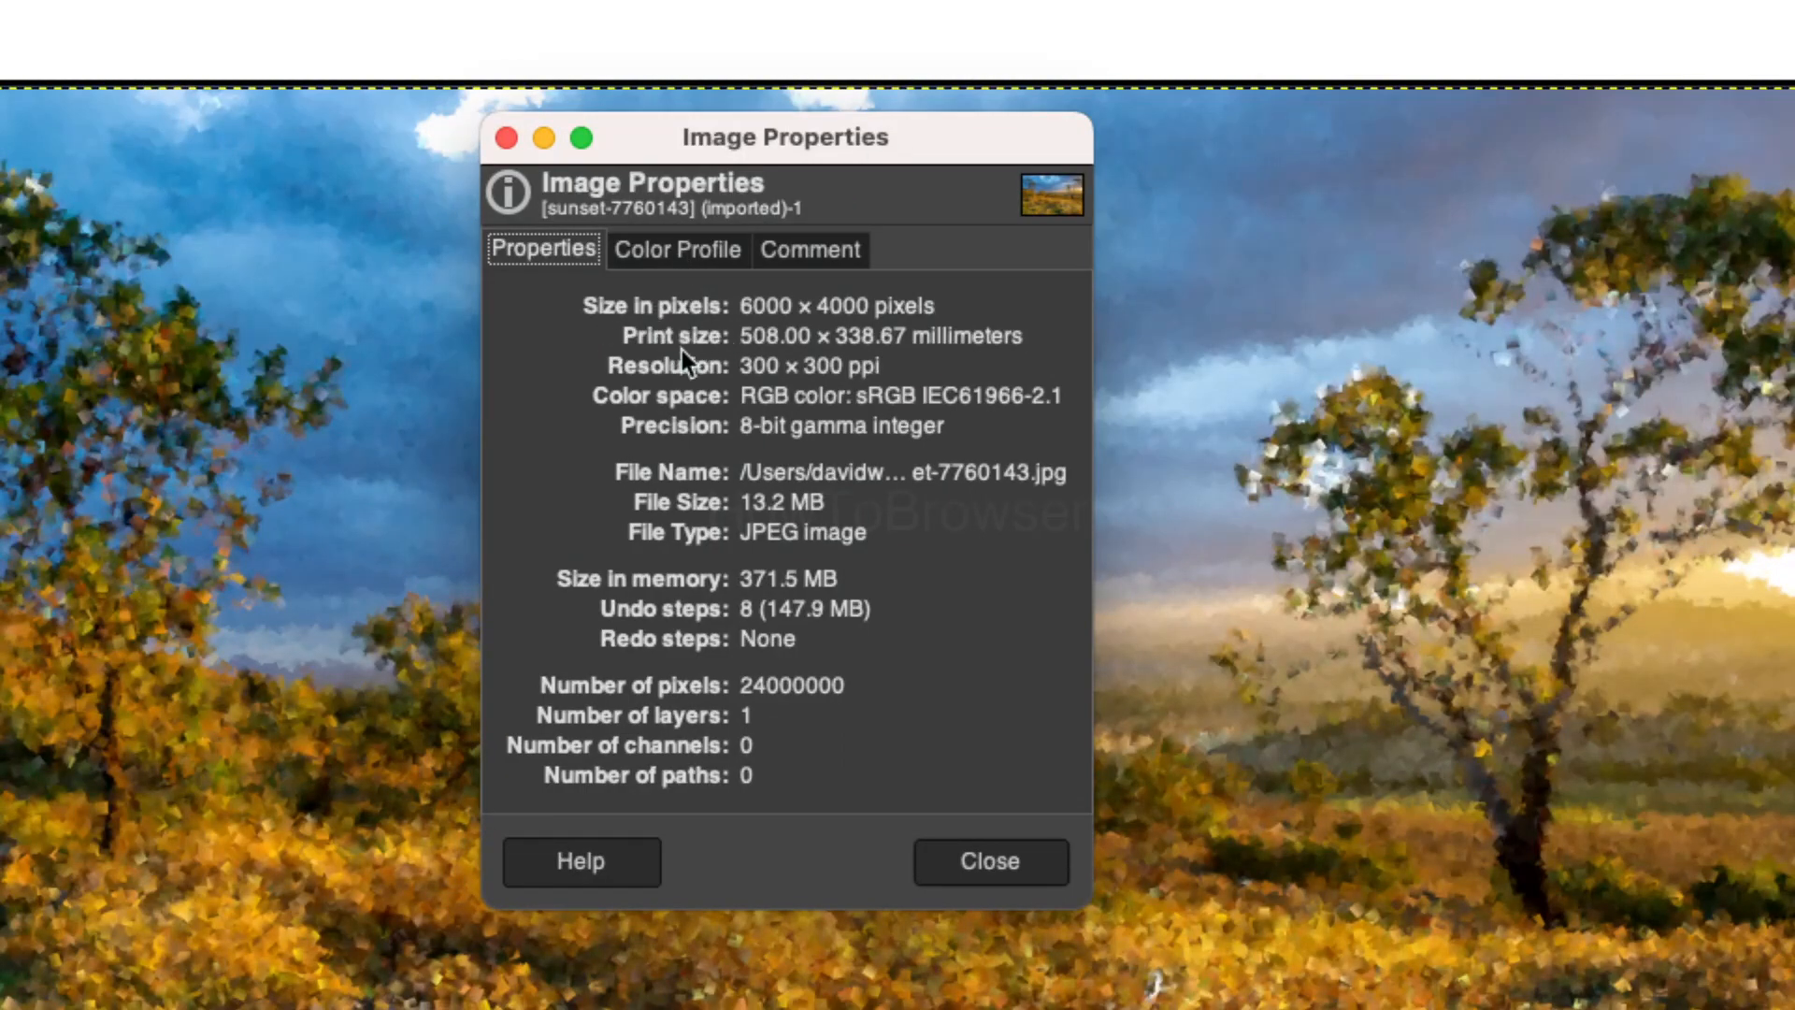
left_click(825, 374)
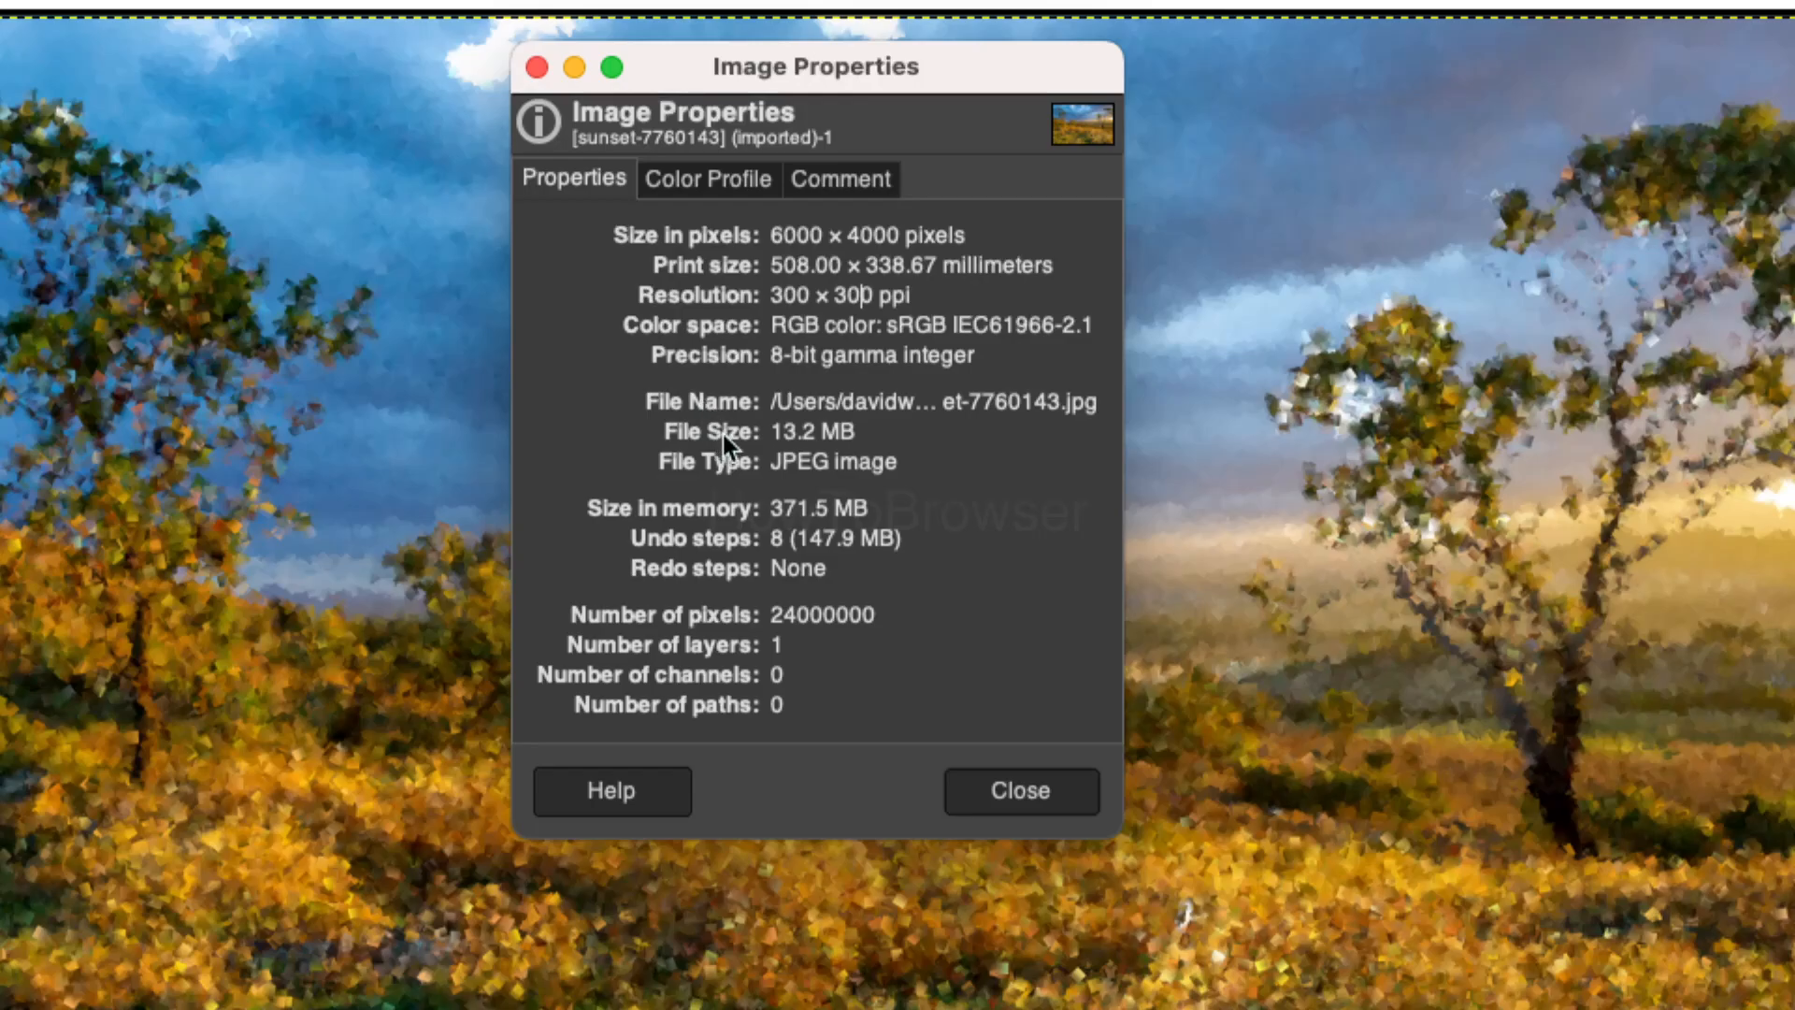
left_click(1041, 810)
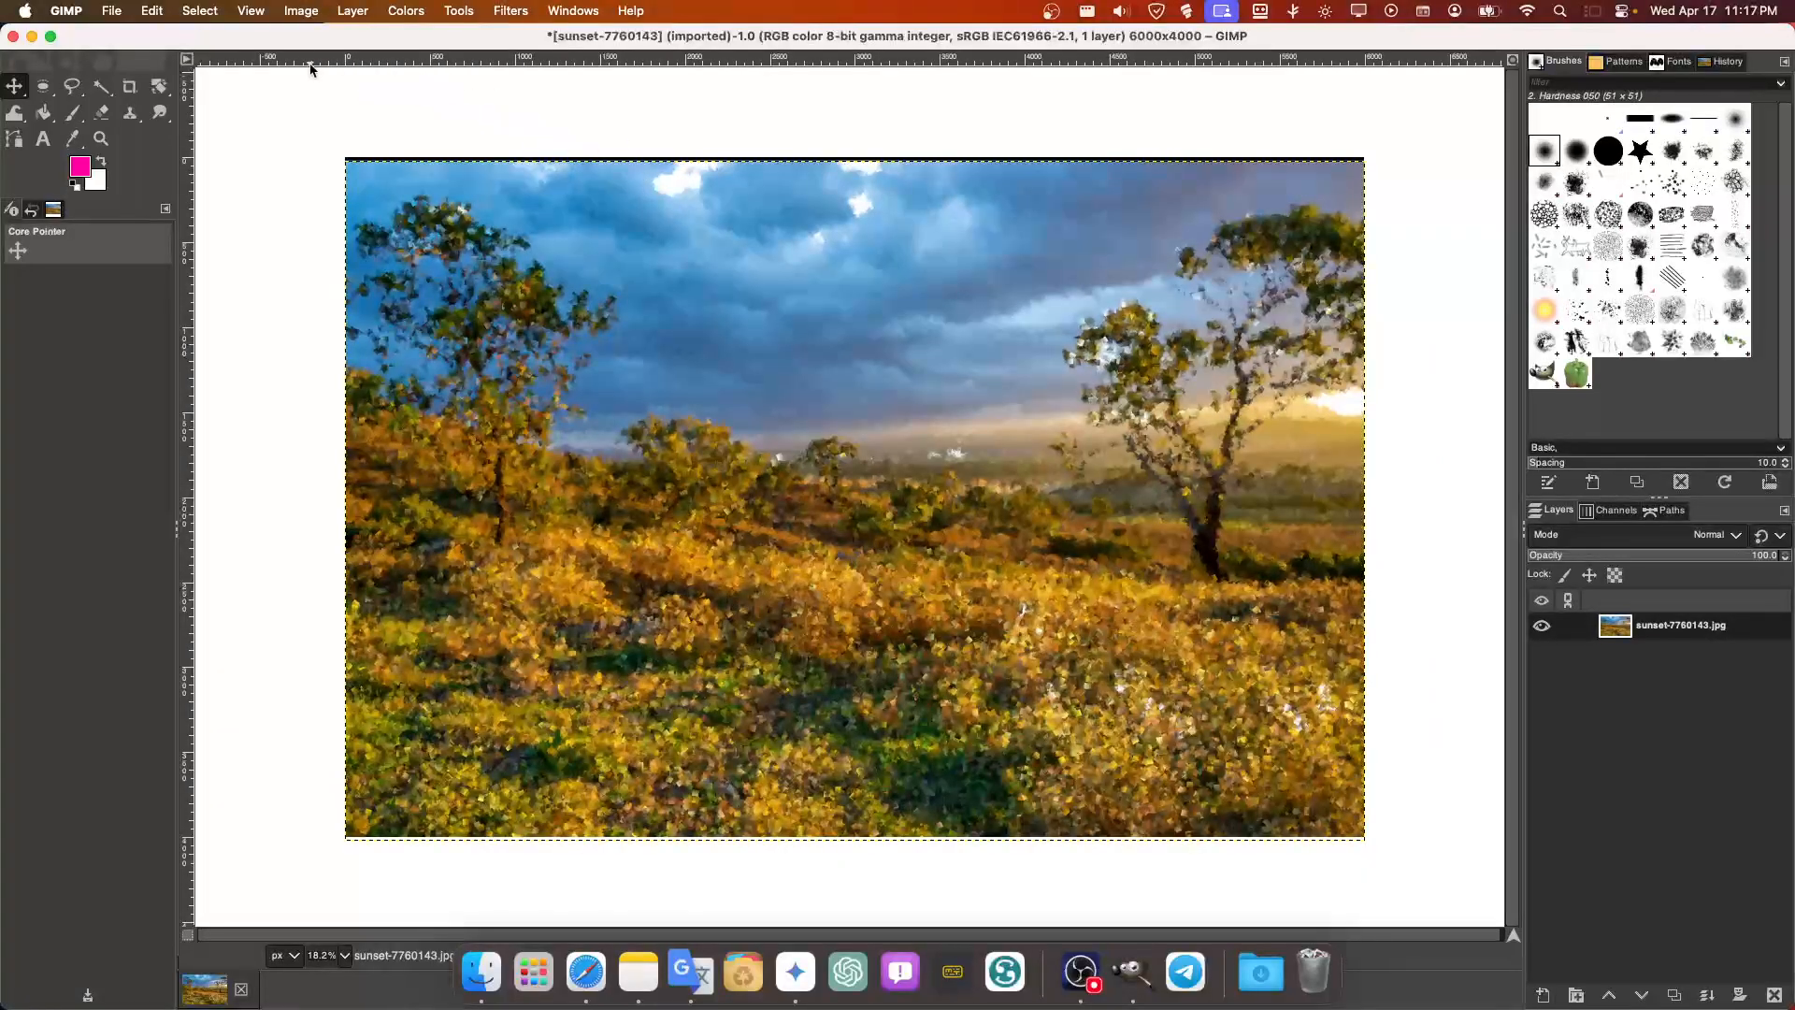
Open Scale Image and set the width to 100 px with the height linked proportionally
left_click(295, 12)
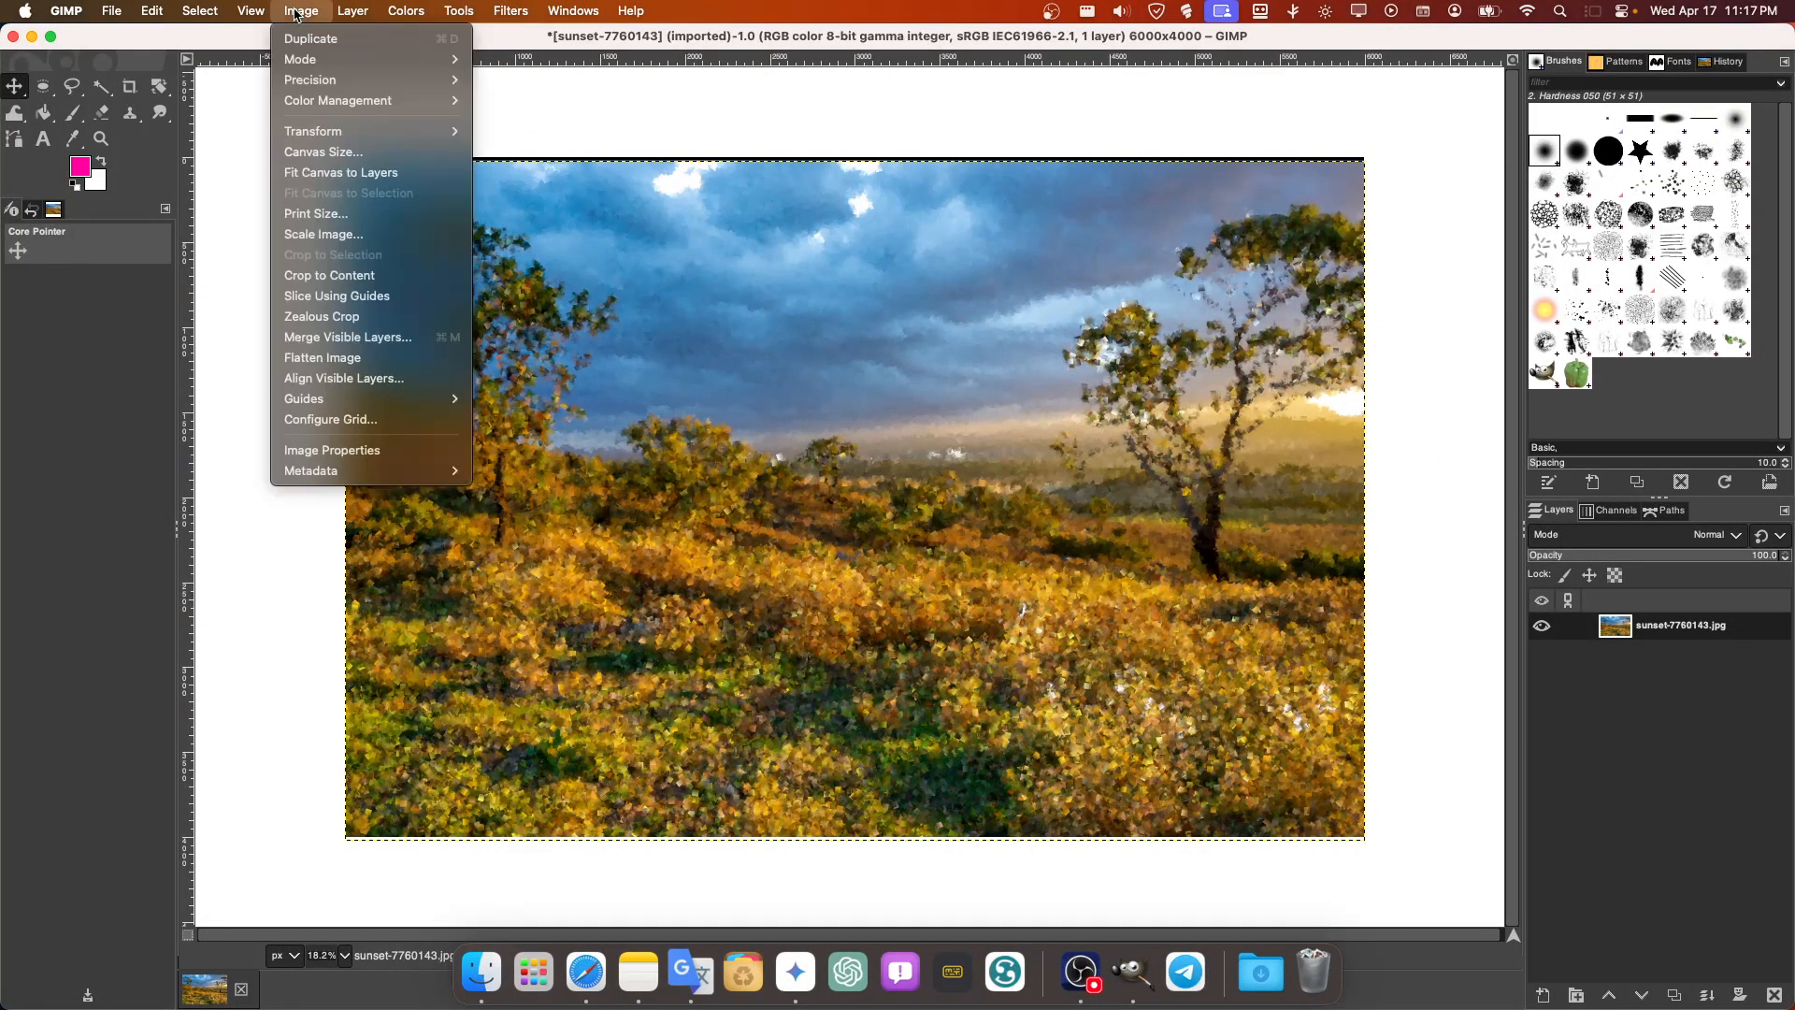
left_click(294, 11)
left_click(296, 12)
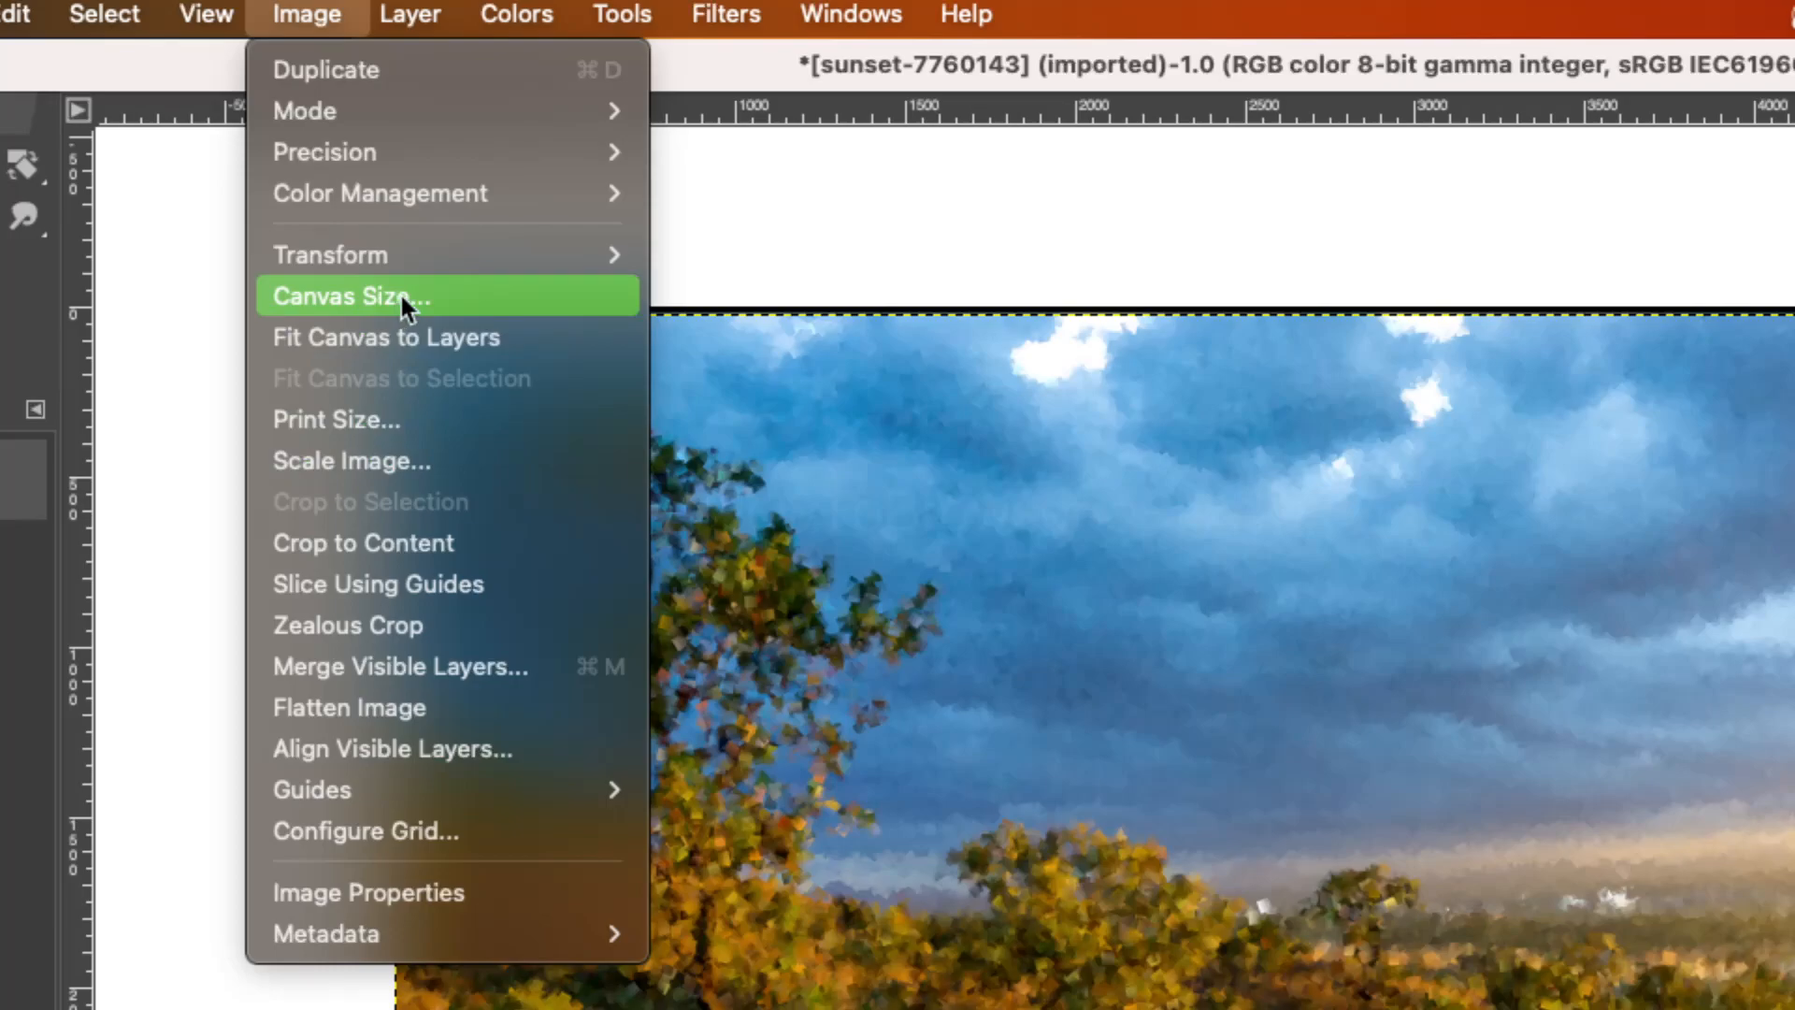
left_click(389, 458)
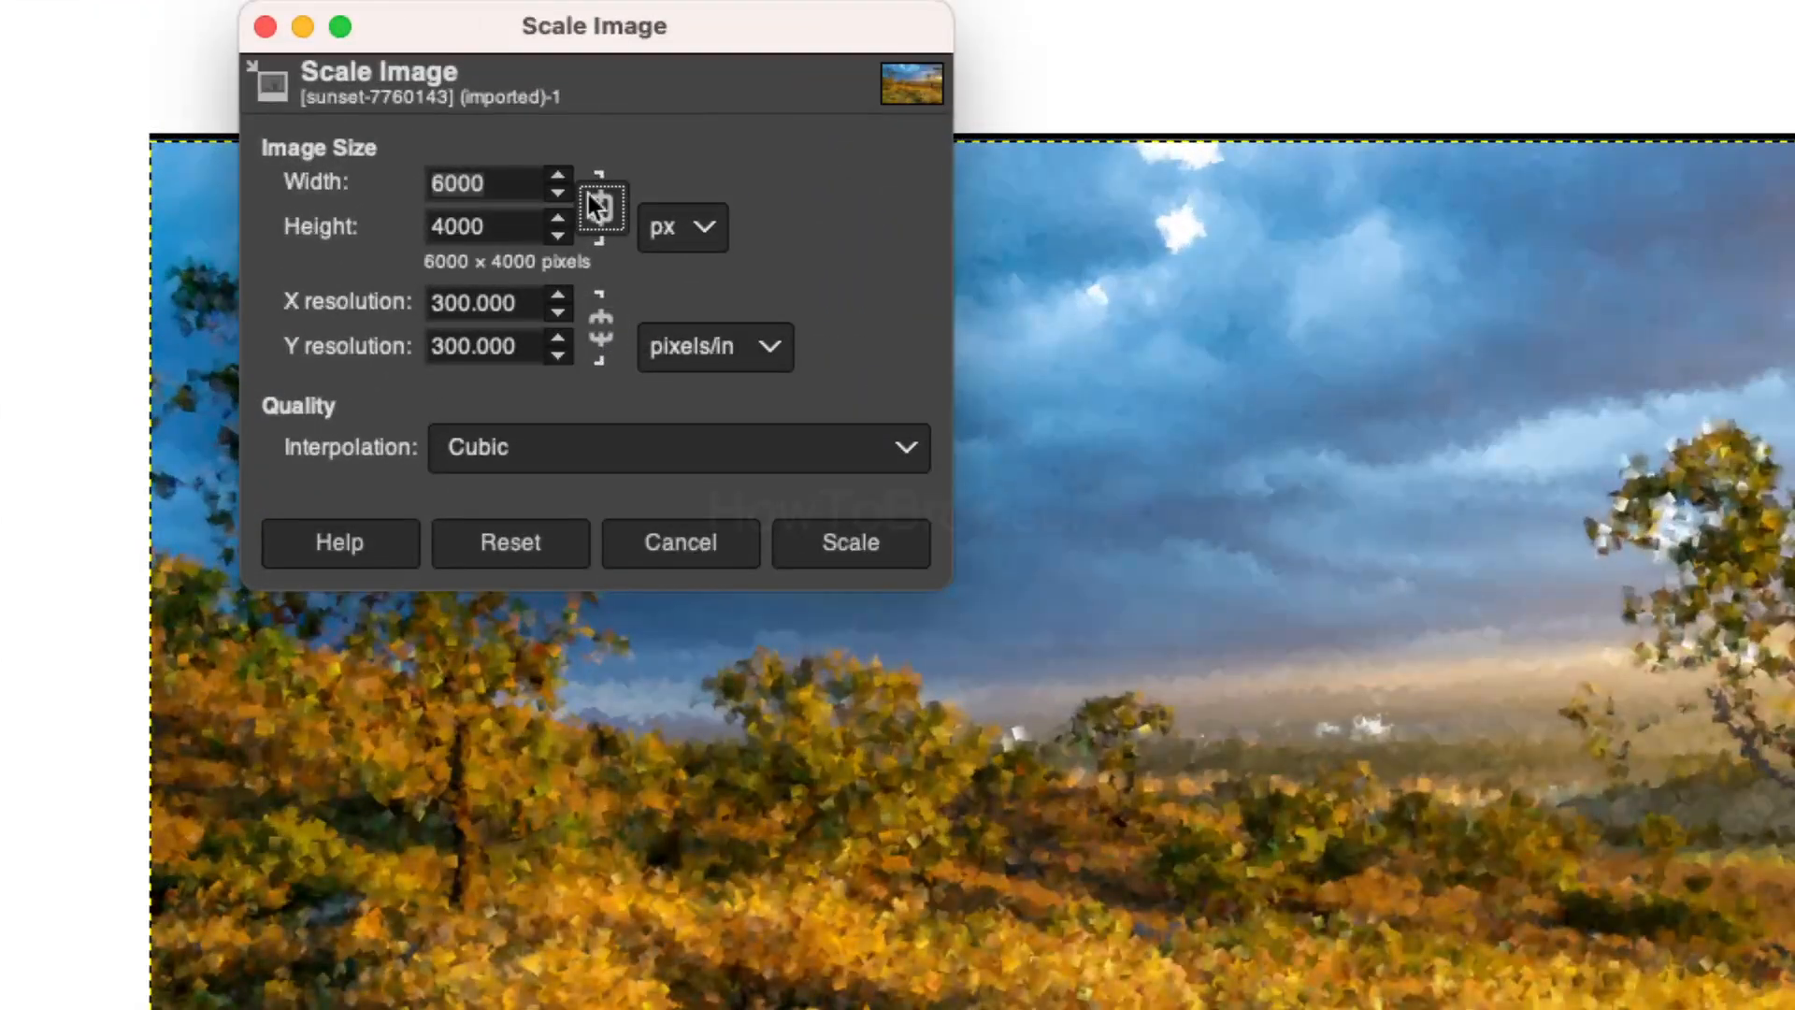
left_click_drag(564, 48, 757, 265)
double_click(633, 400)
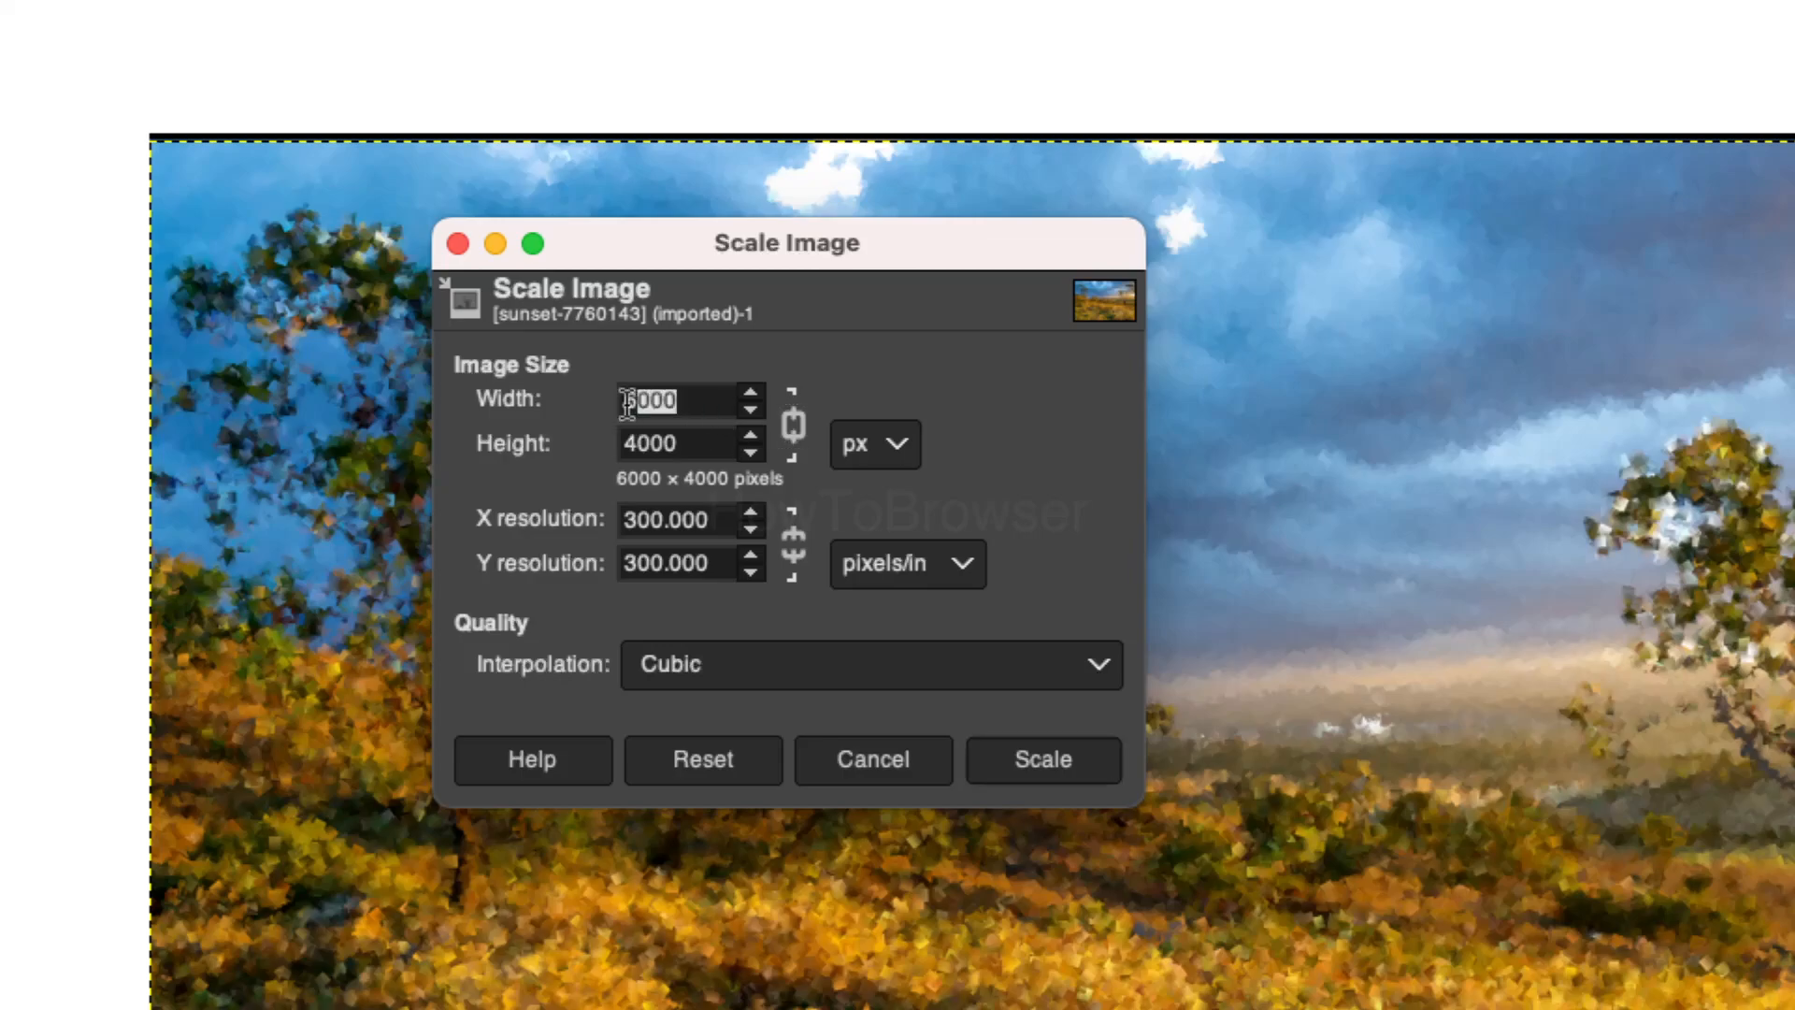
key("BackSpace")
type("100")
left_click(788, 429)
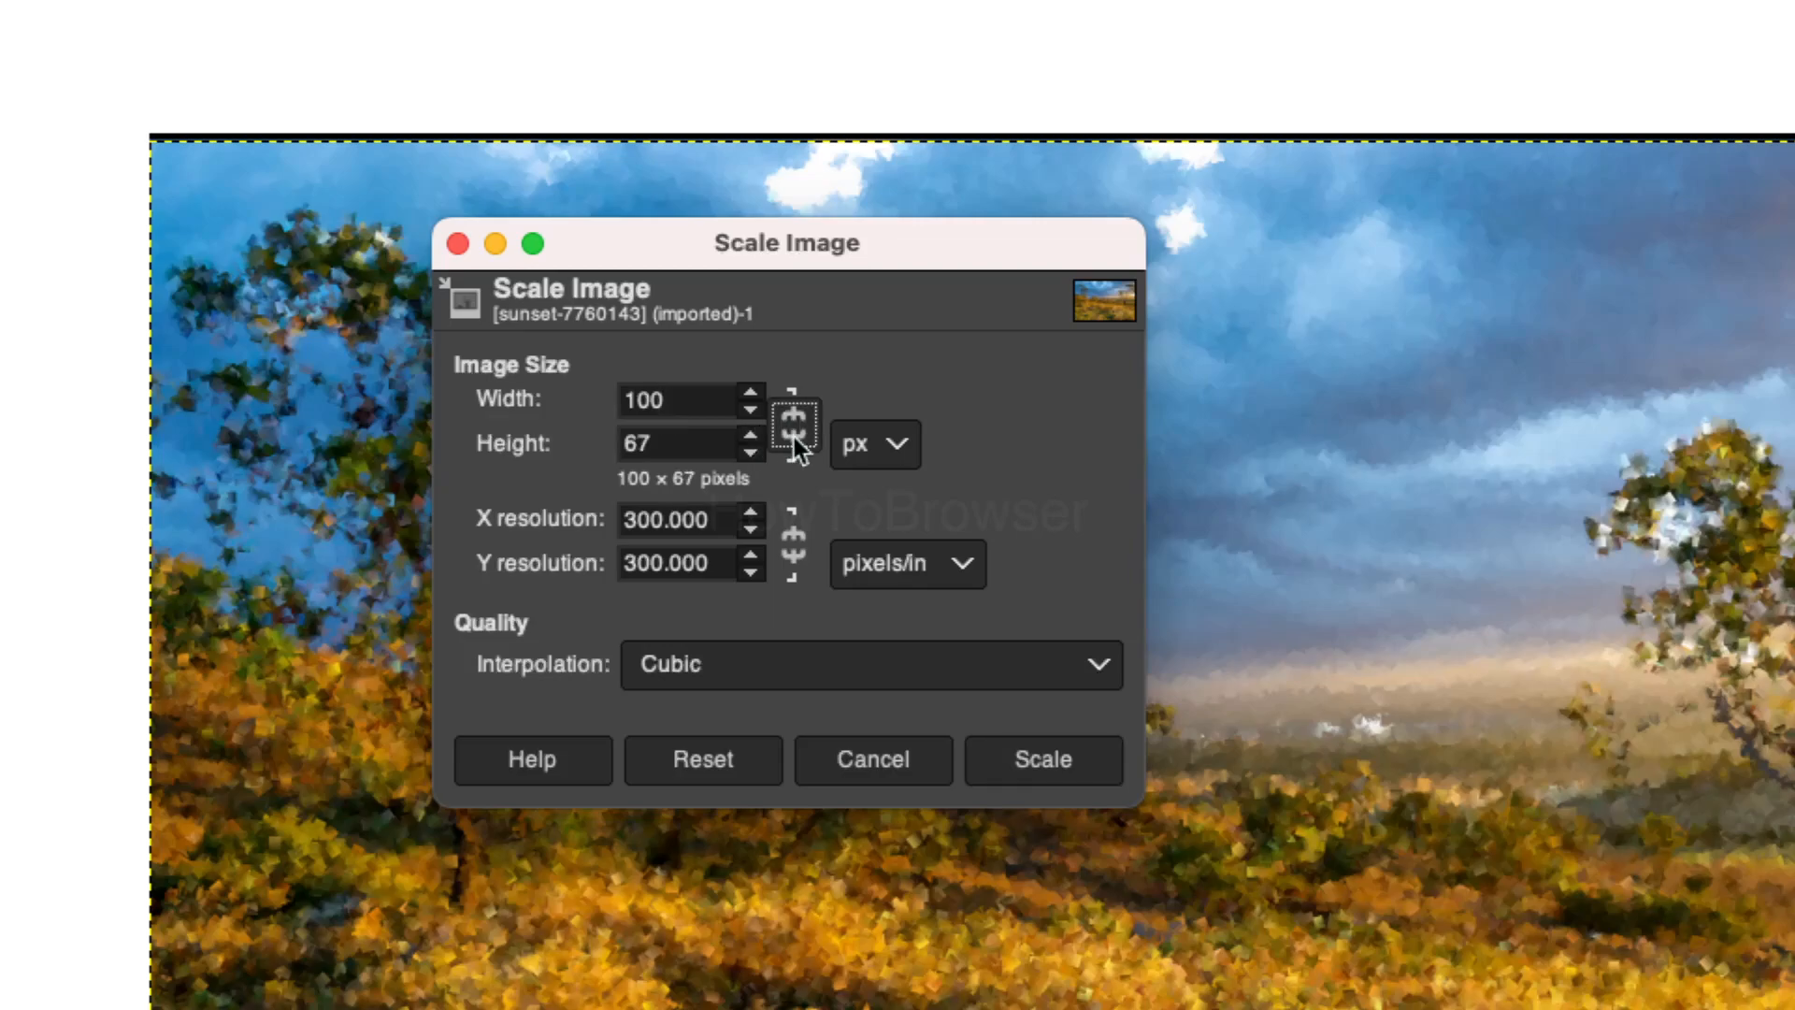
Set the scaling width to 233 px with a linked height of 156 px and scale the image
left_click(728, 436)
left_click(797, 425)
left_click(702, 437)
left_click_drag(690, 402, 570, 411)
type("233")
left_click(793, 418)
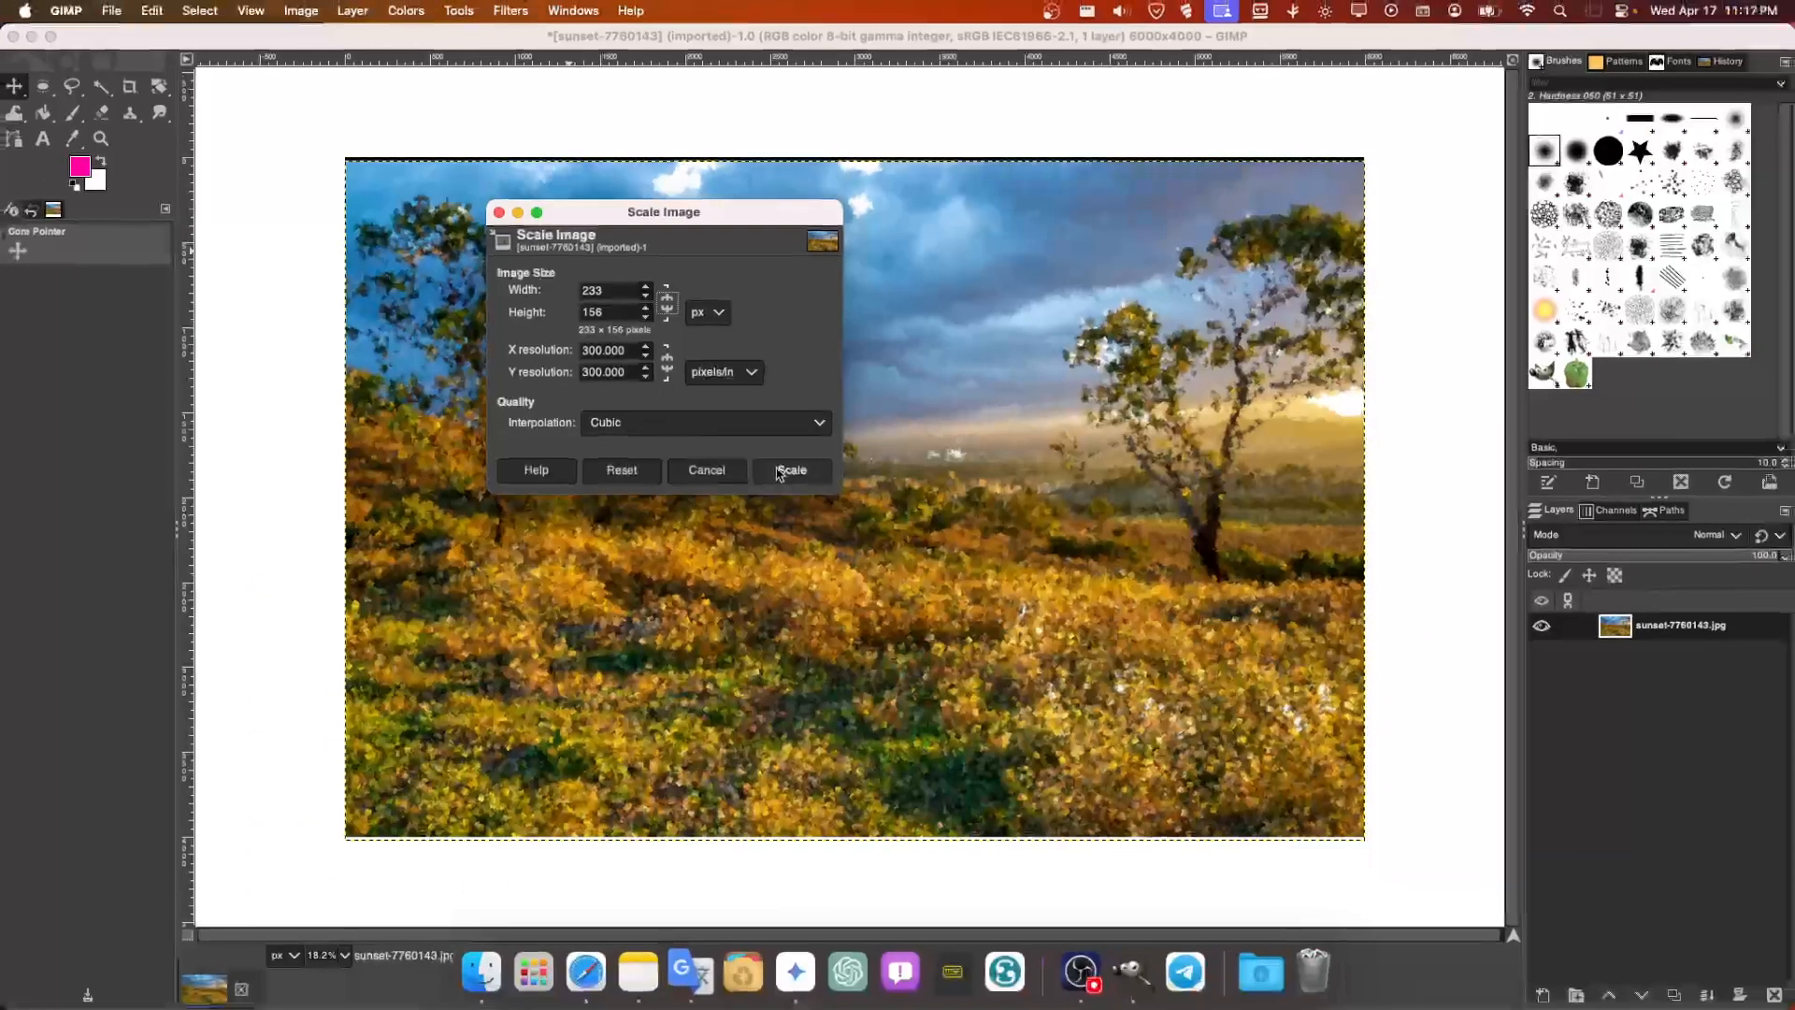
left_click(1012, 760)
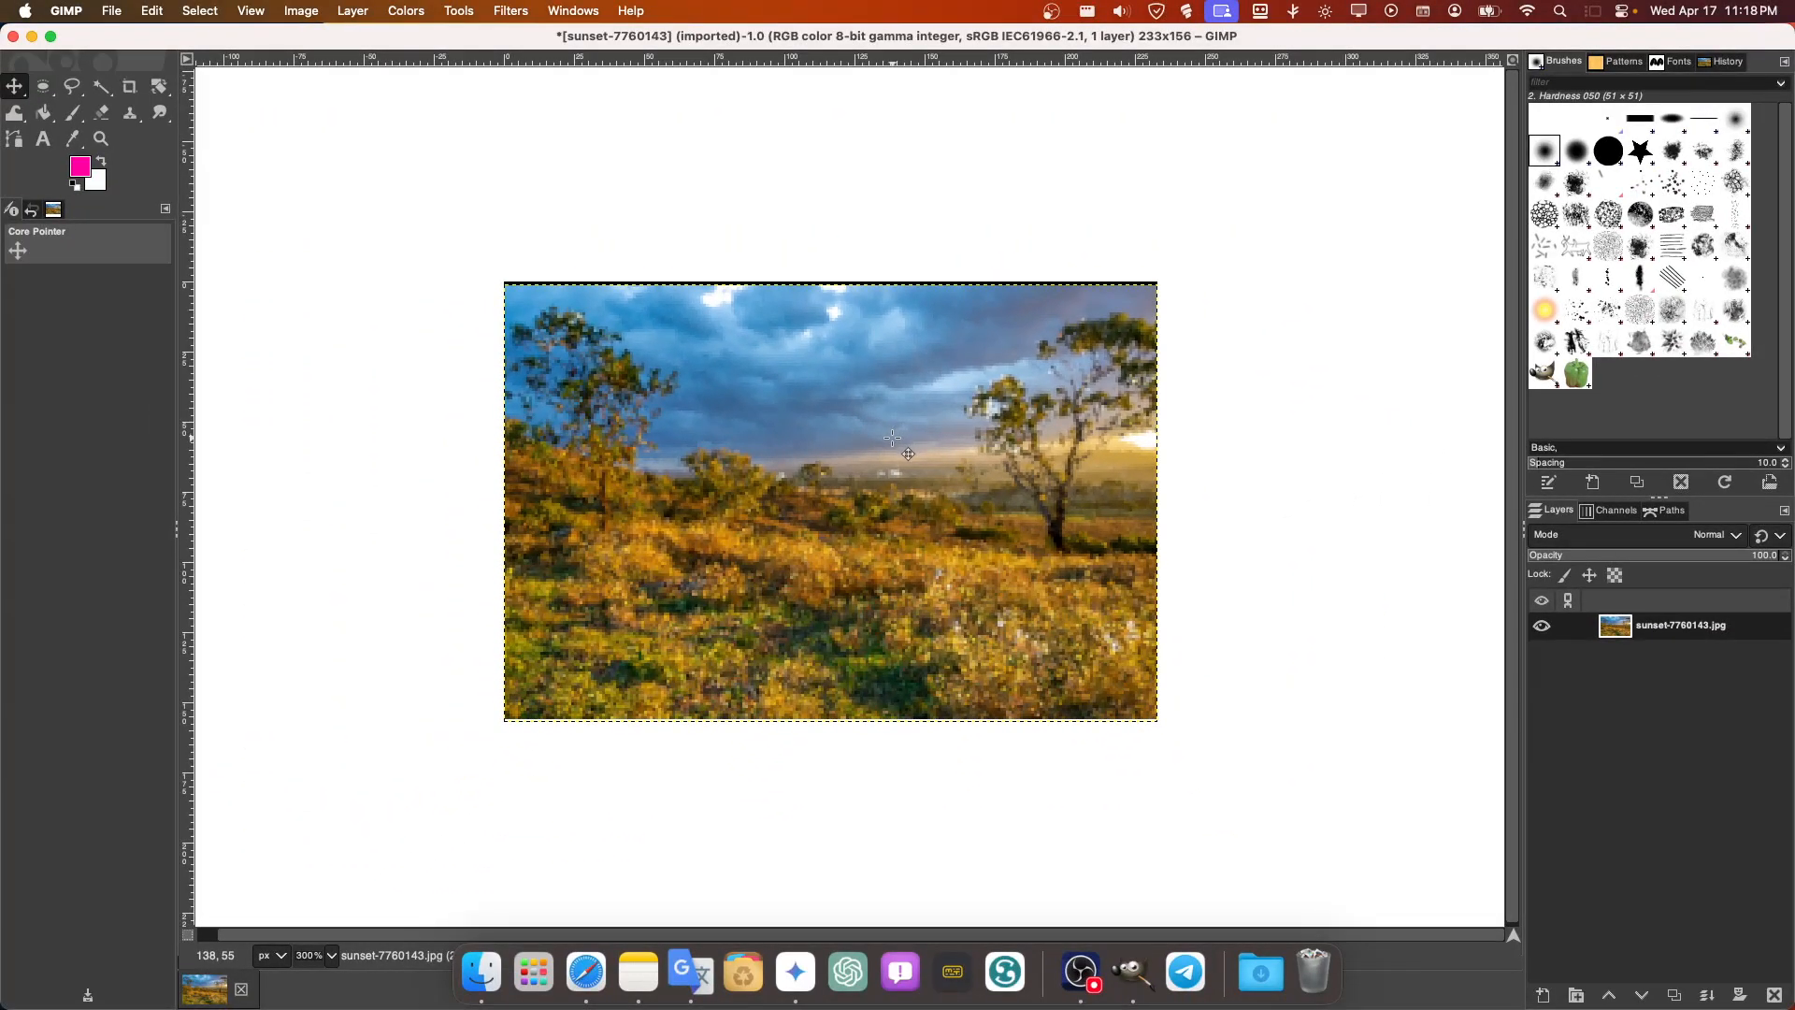
Resize the canvas to the A1 (300 ppi) template, leaving the layers unresized
left_click(301, 11)
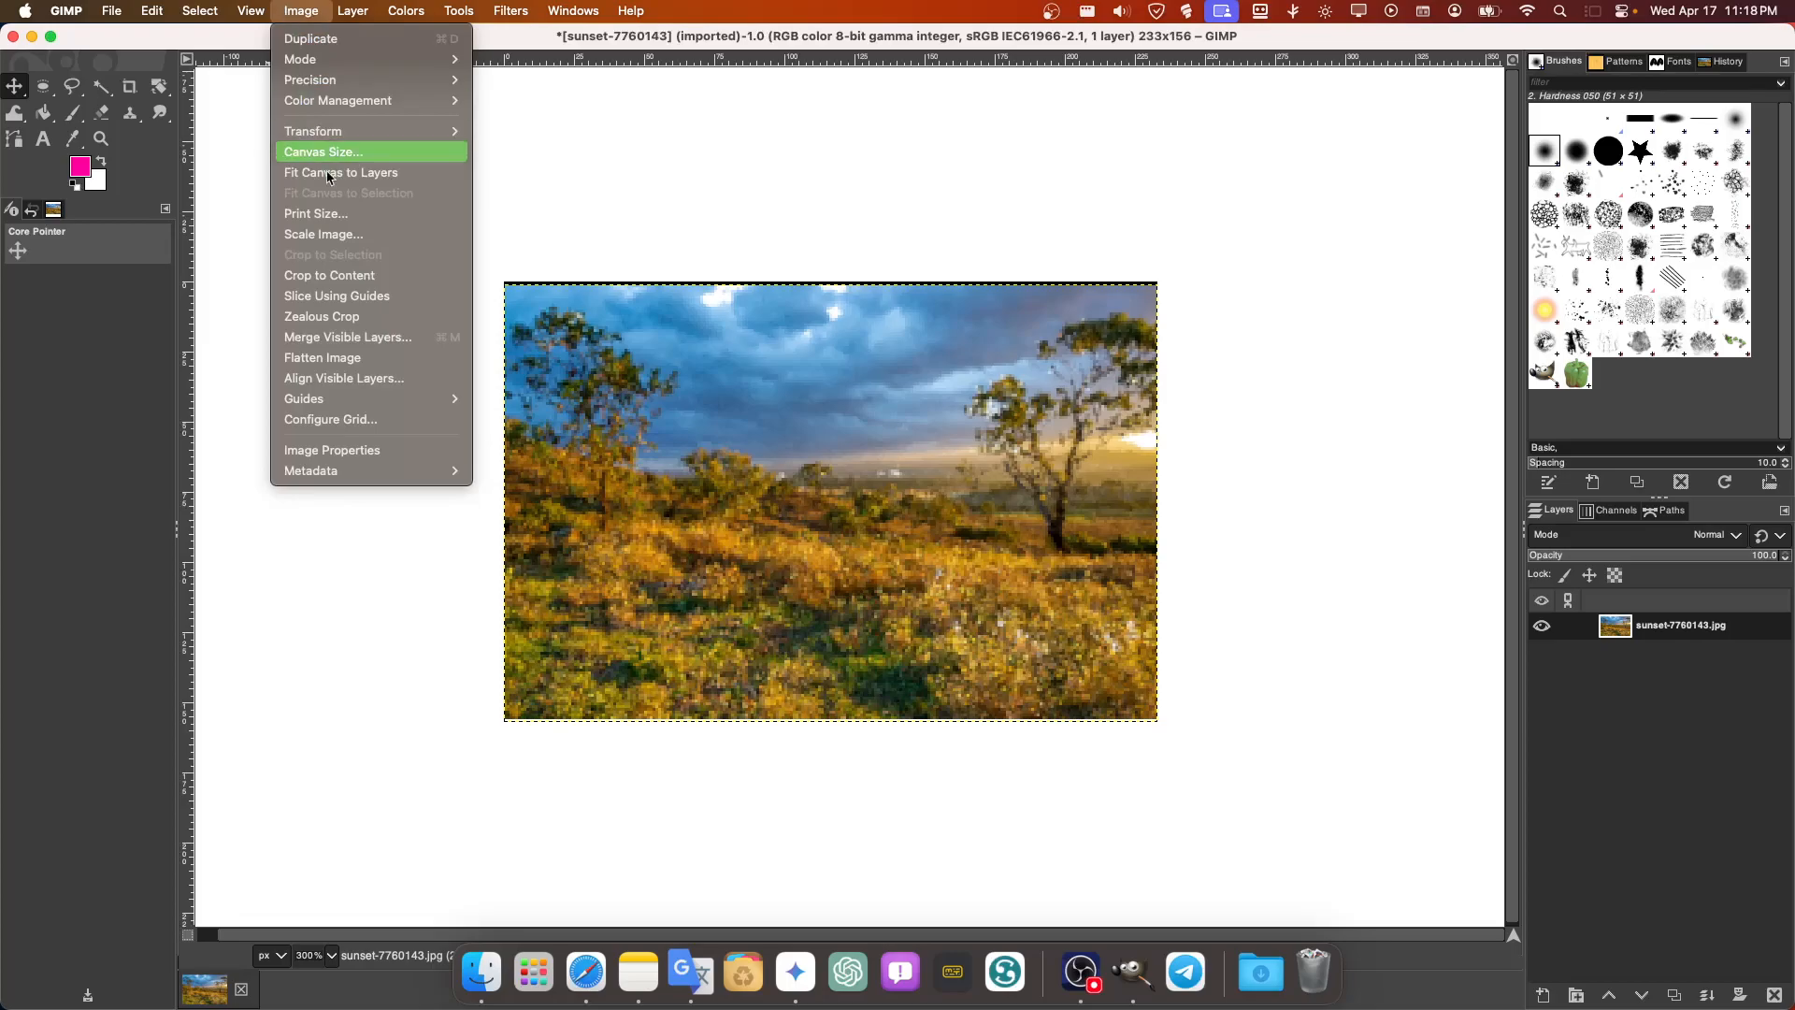
left_click(358, 150)
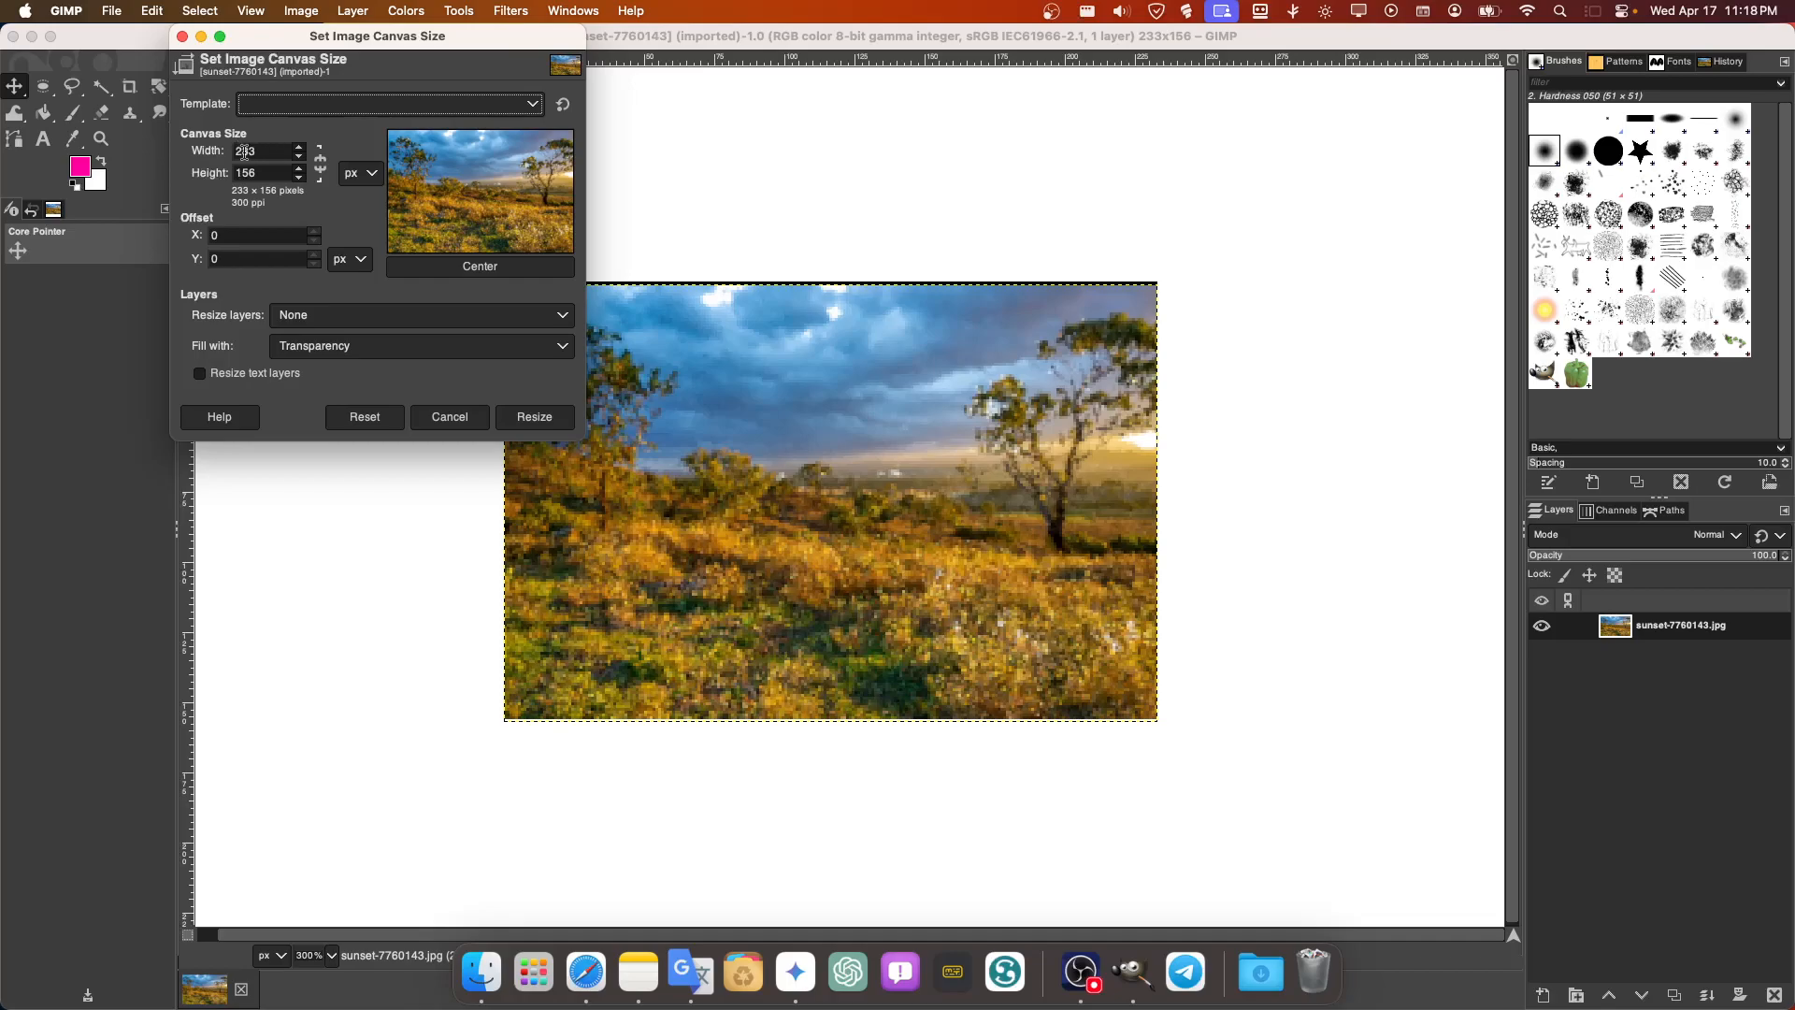
left_click(266, 150)
left_click(499, 104)
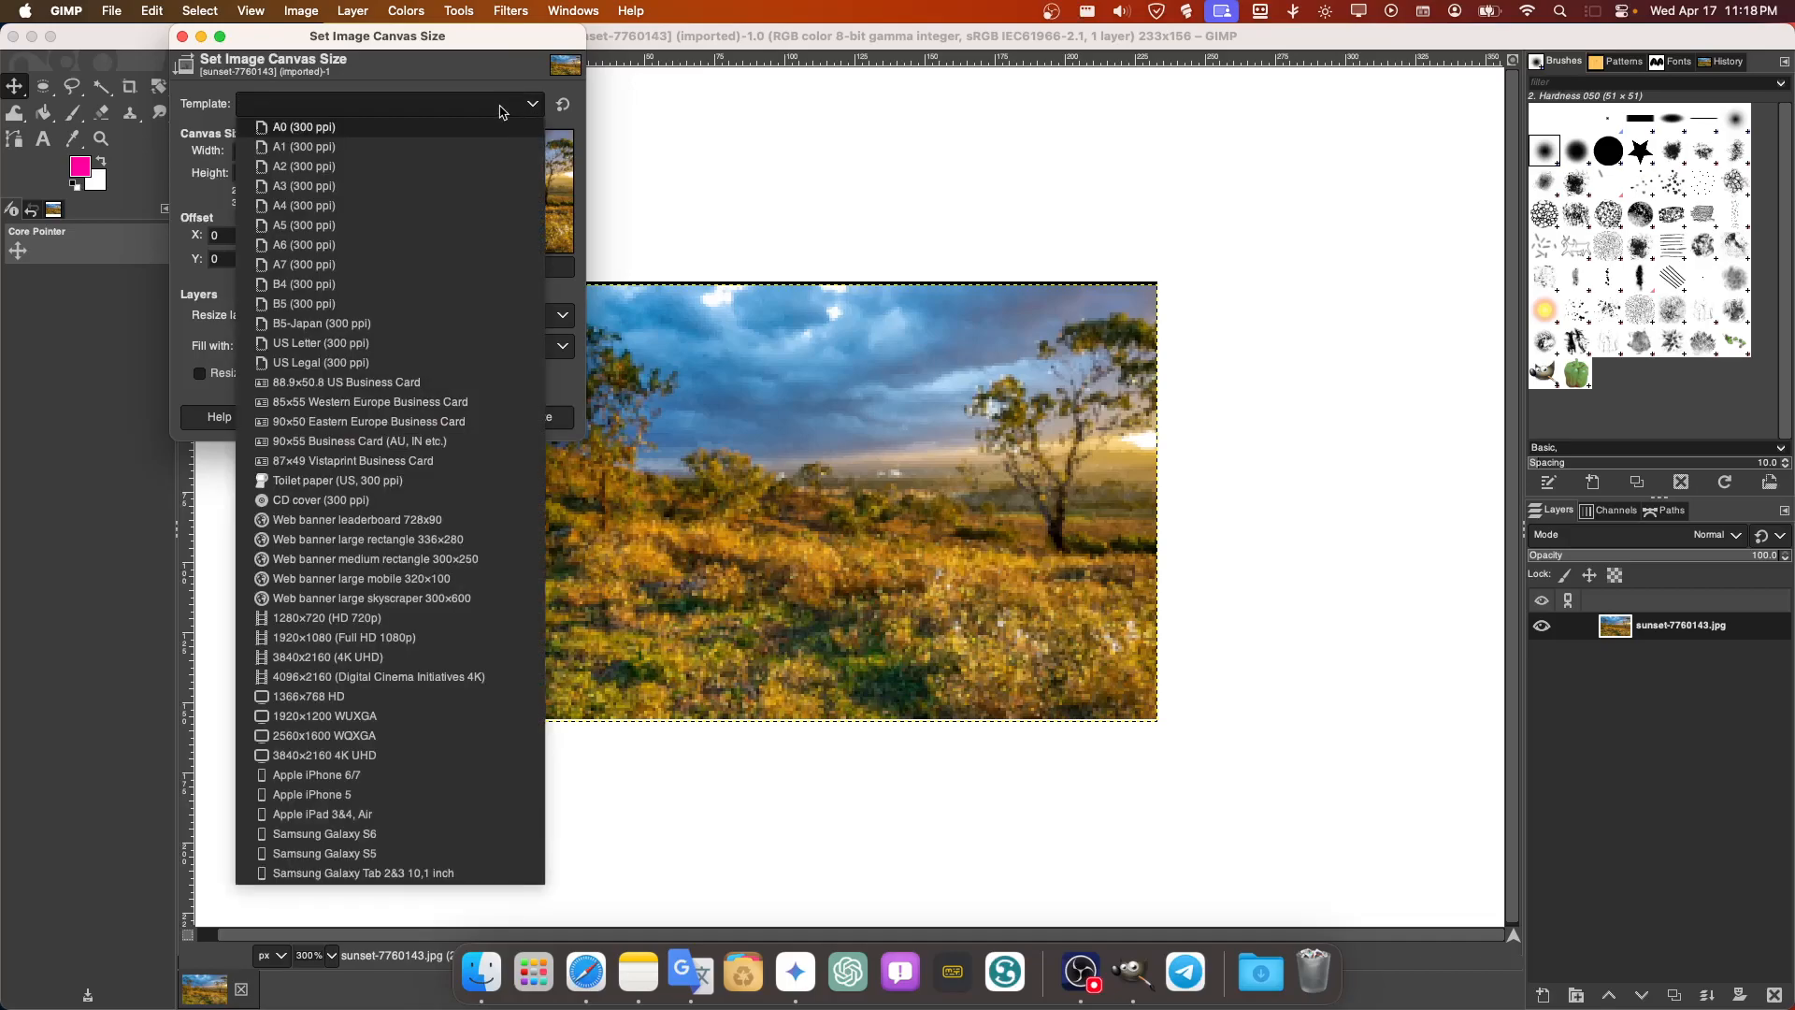
left_click(470, 165)
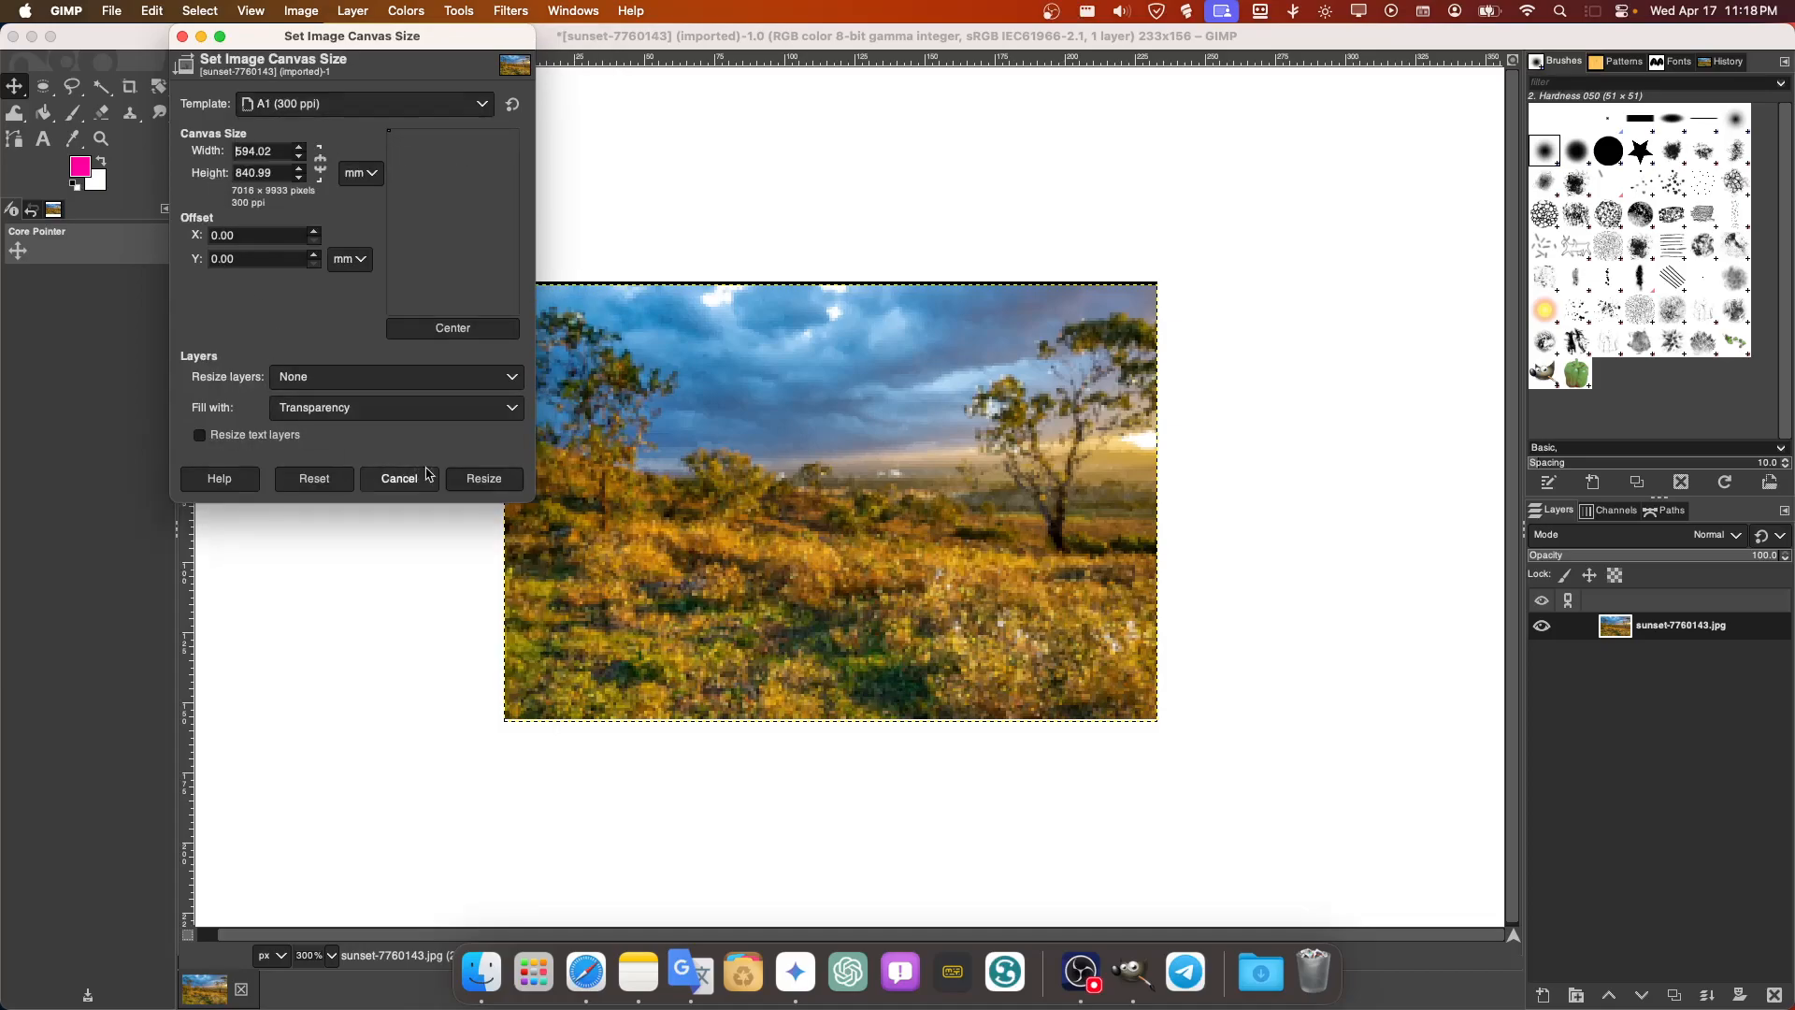
left_click(484, 480)
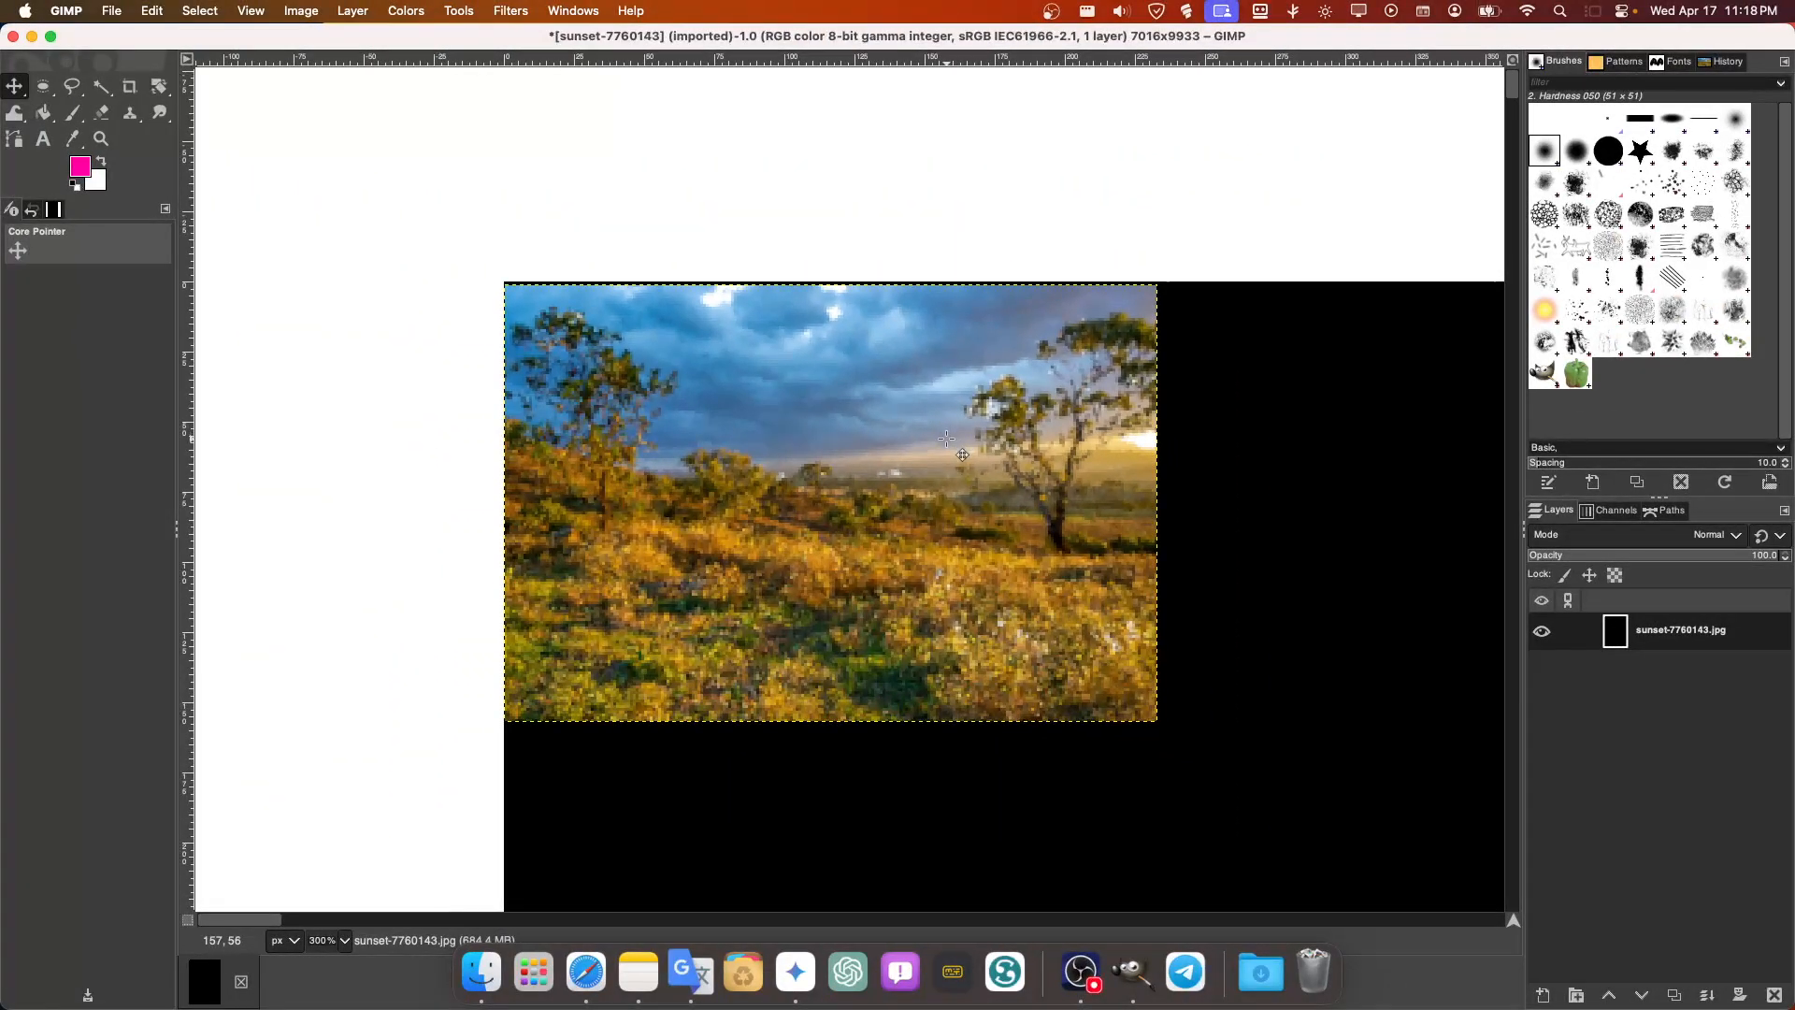
Inspect the size of the photo relative to the whole enlarged canvas
scroll(940, 441, "down", 3)
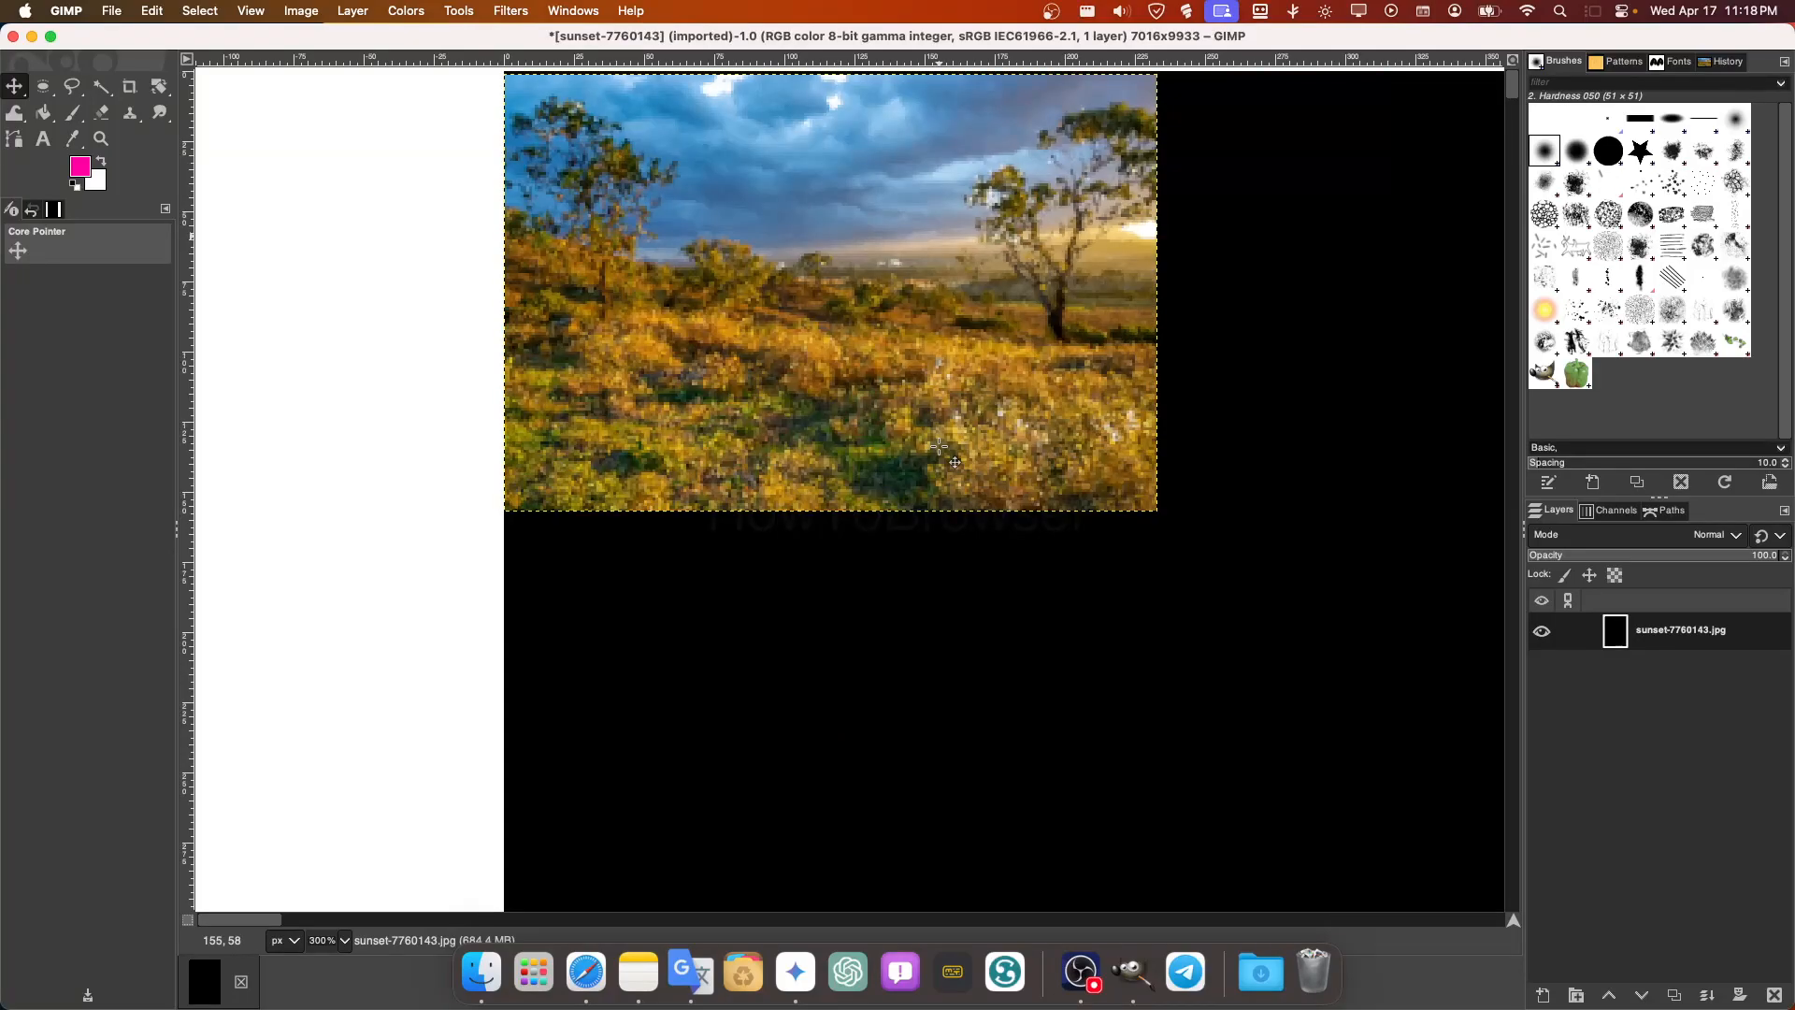
scroll(937, 445, "down", 10)
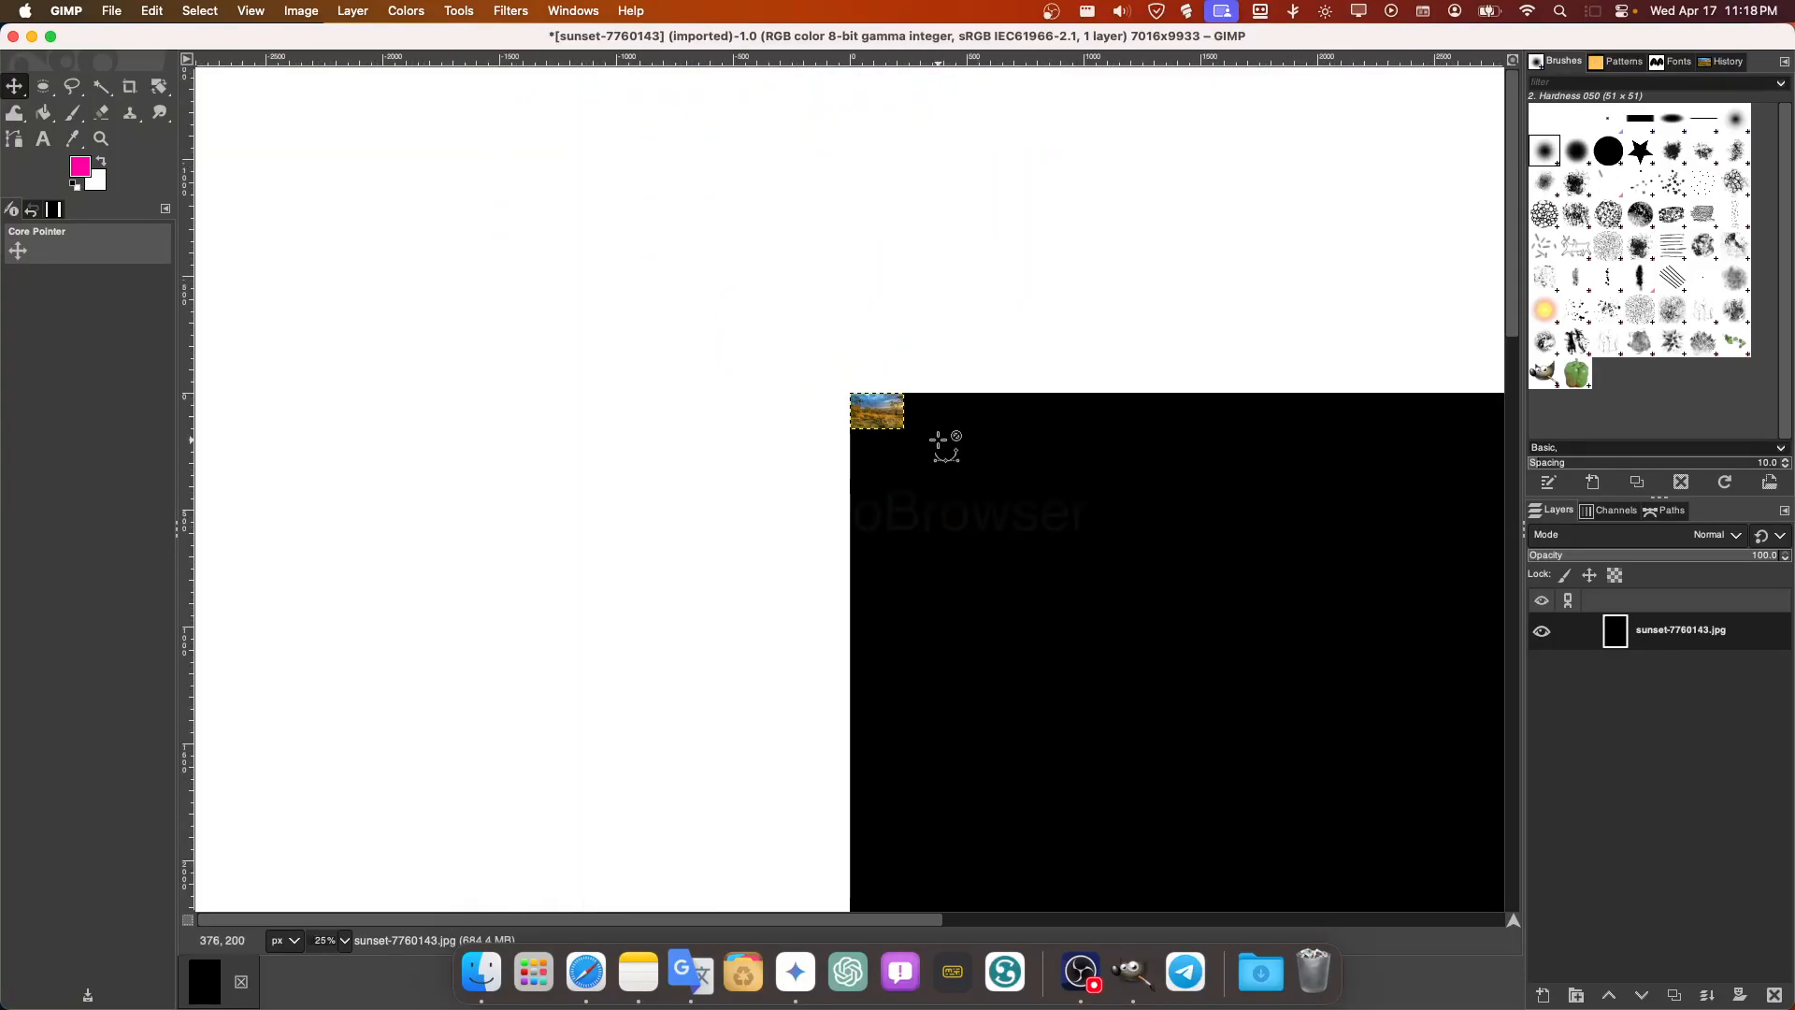
scroll(939, 439, "down", 1)
scroll(1258, 565, "up", 1)
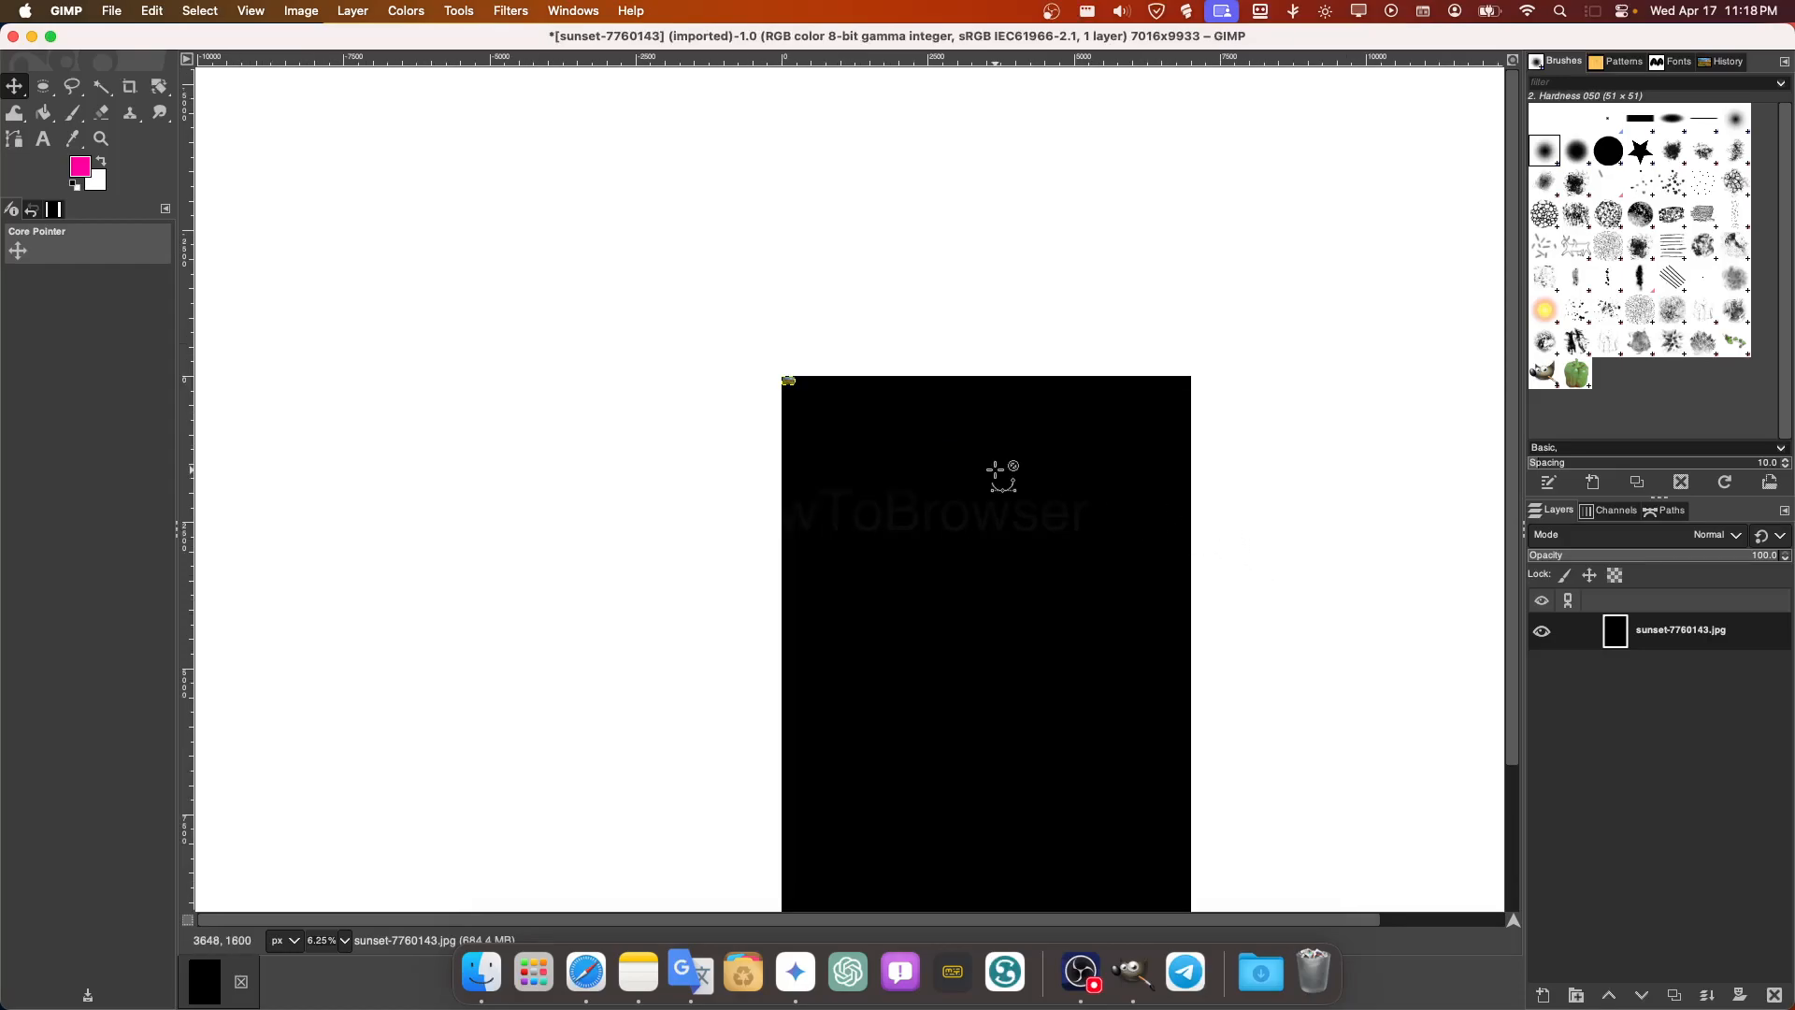
scroll(805, 402, "up", 3)
scroll(654, 318, "up", 4)
left_click(297, 11)
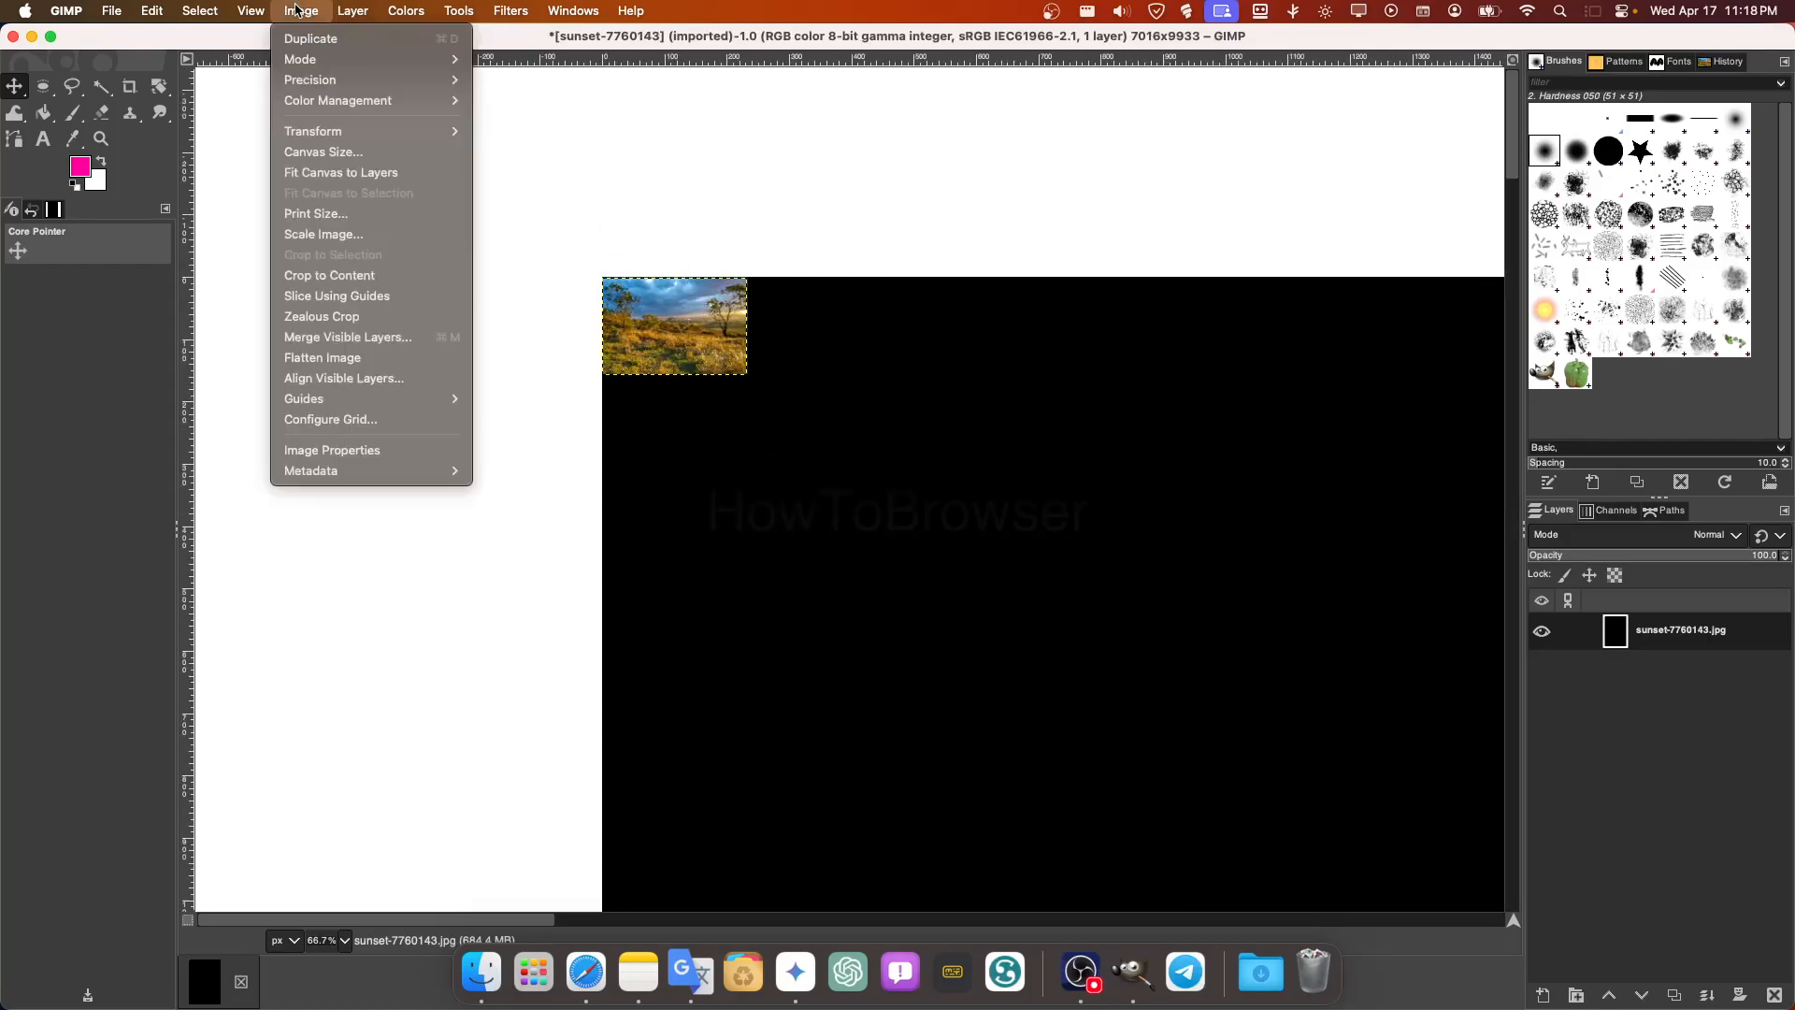
mouse_move(348, 134)
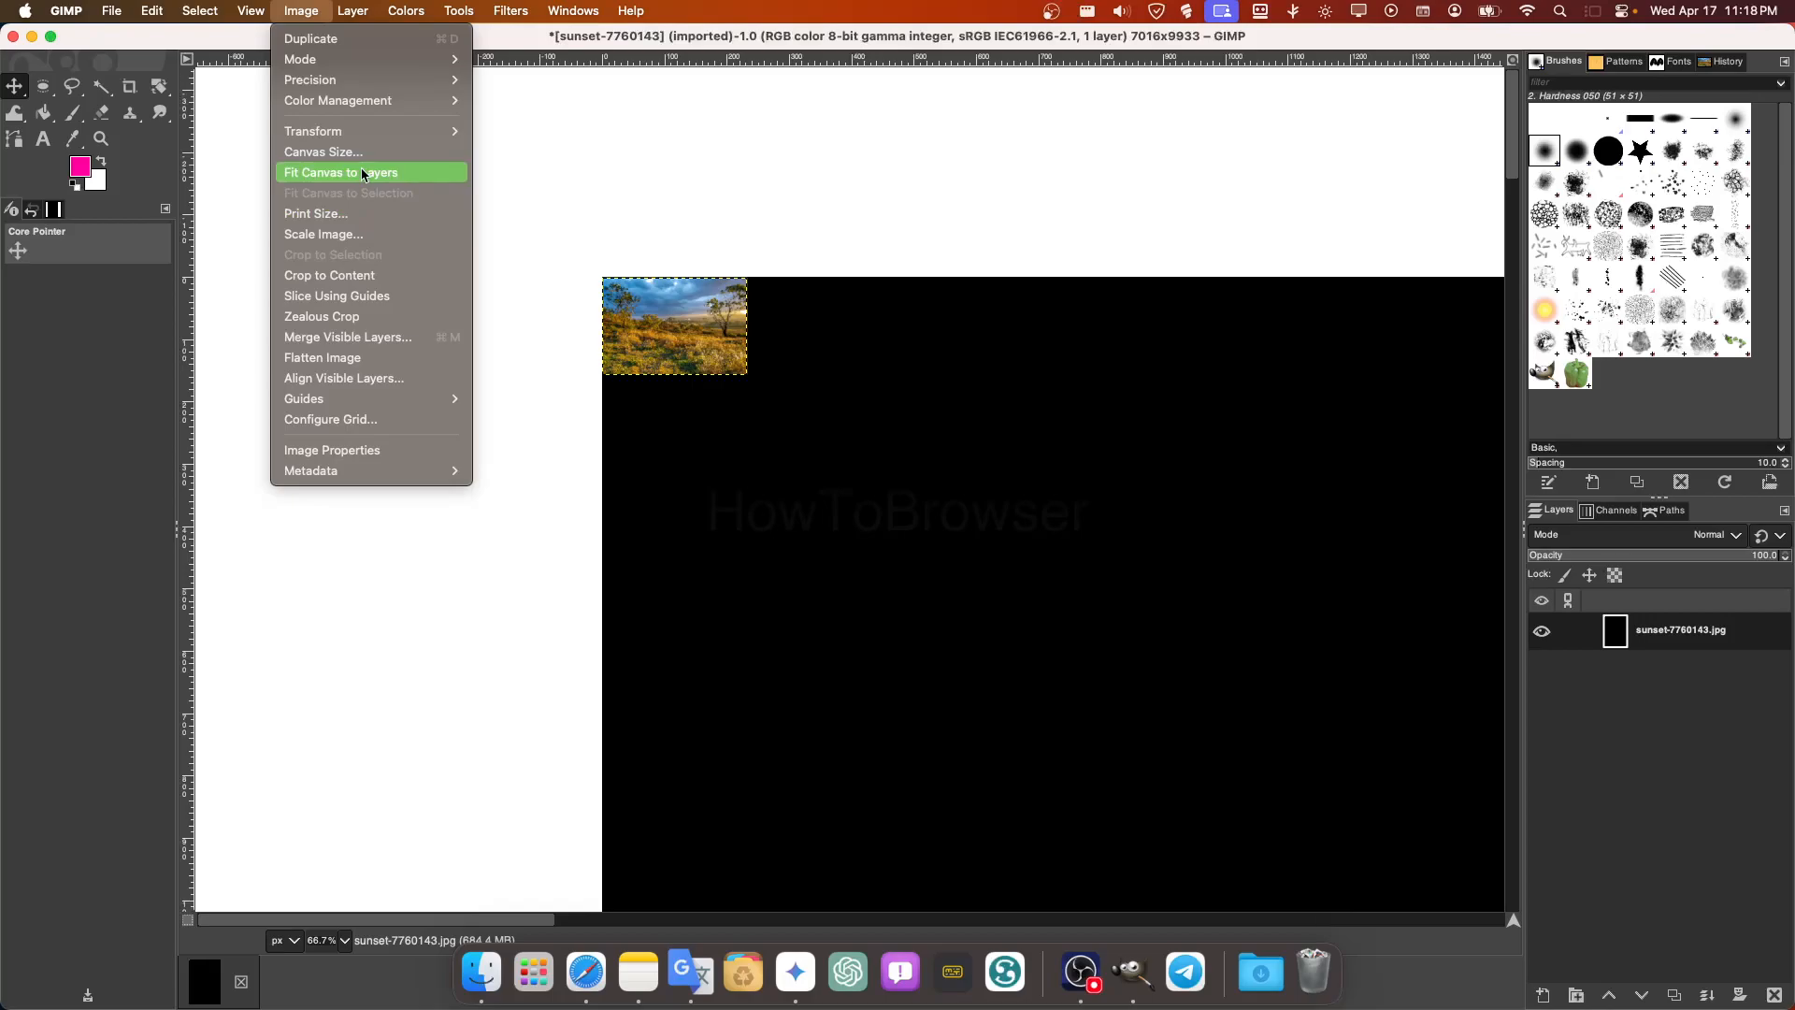
right_click(716, 322)
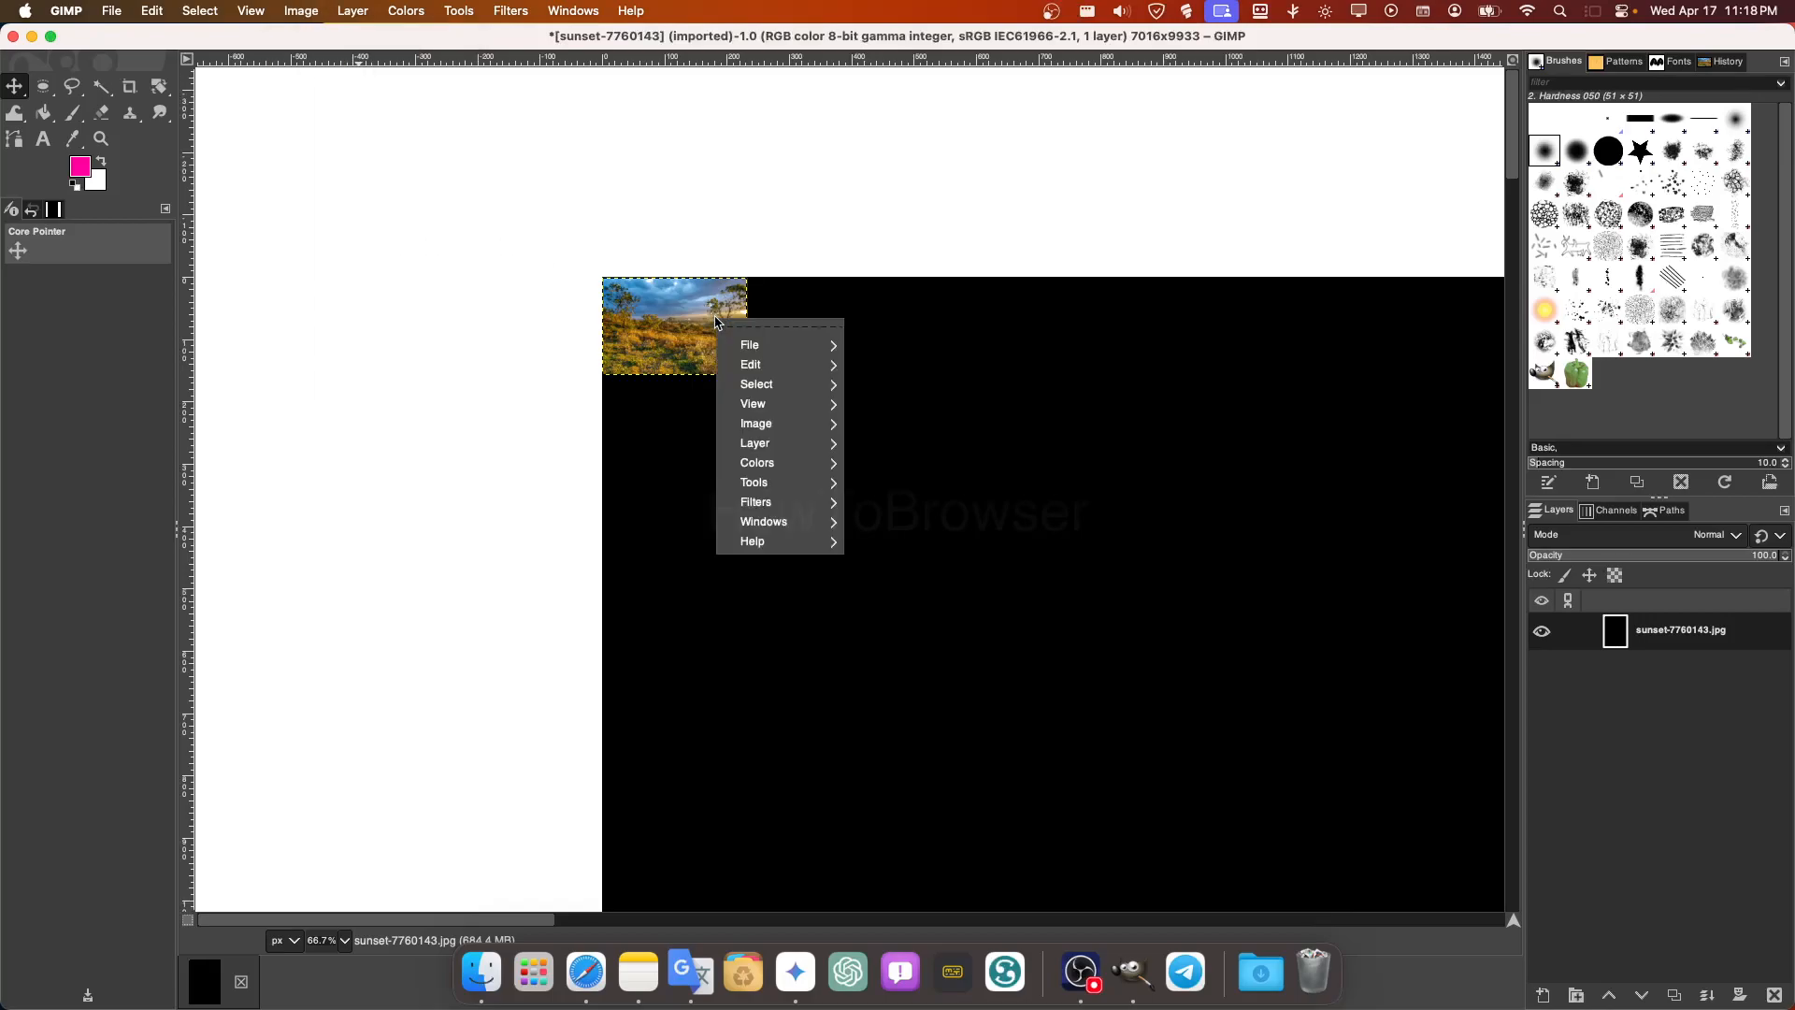
mouse_move(786, 423)
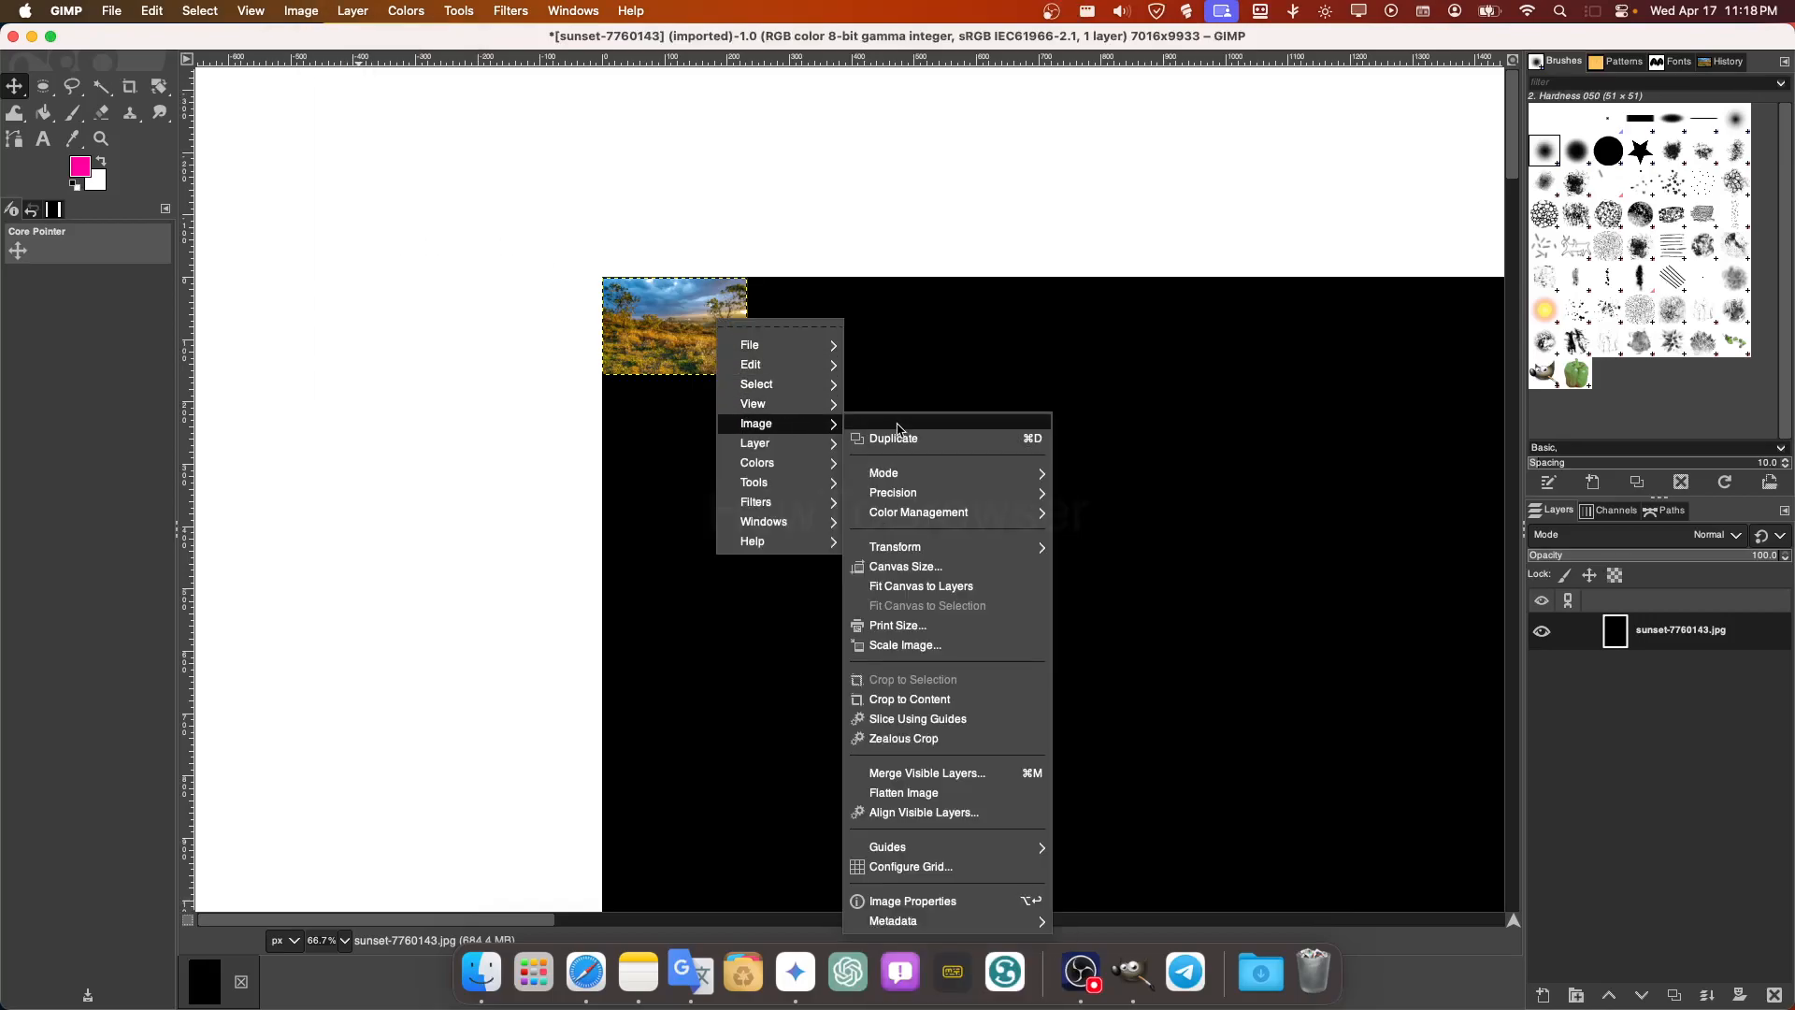
mouse_move(955, 552)
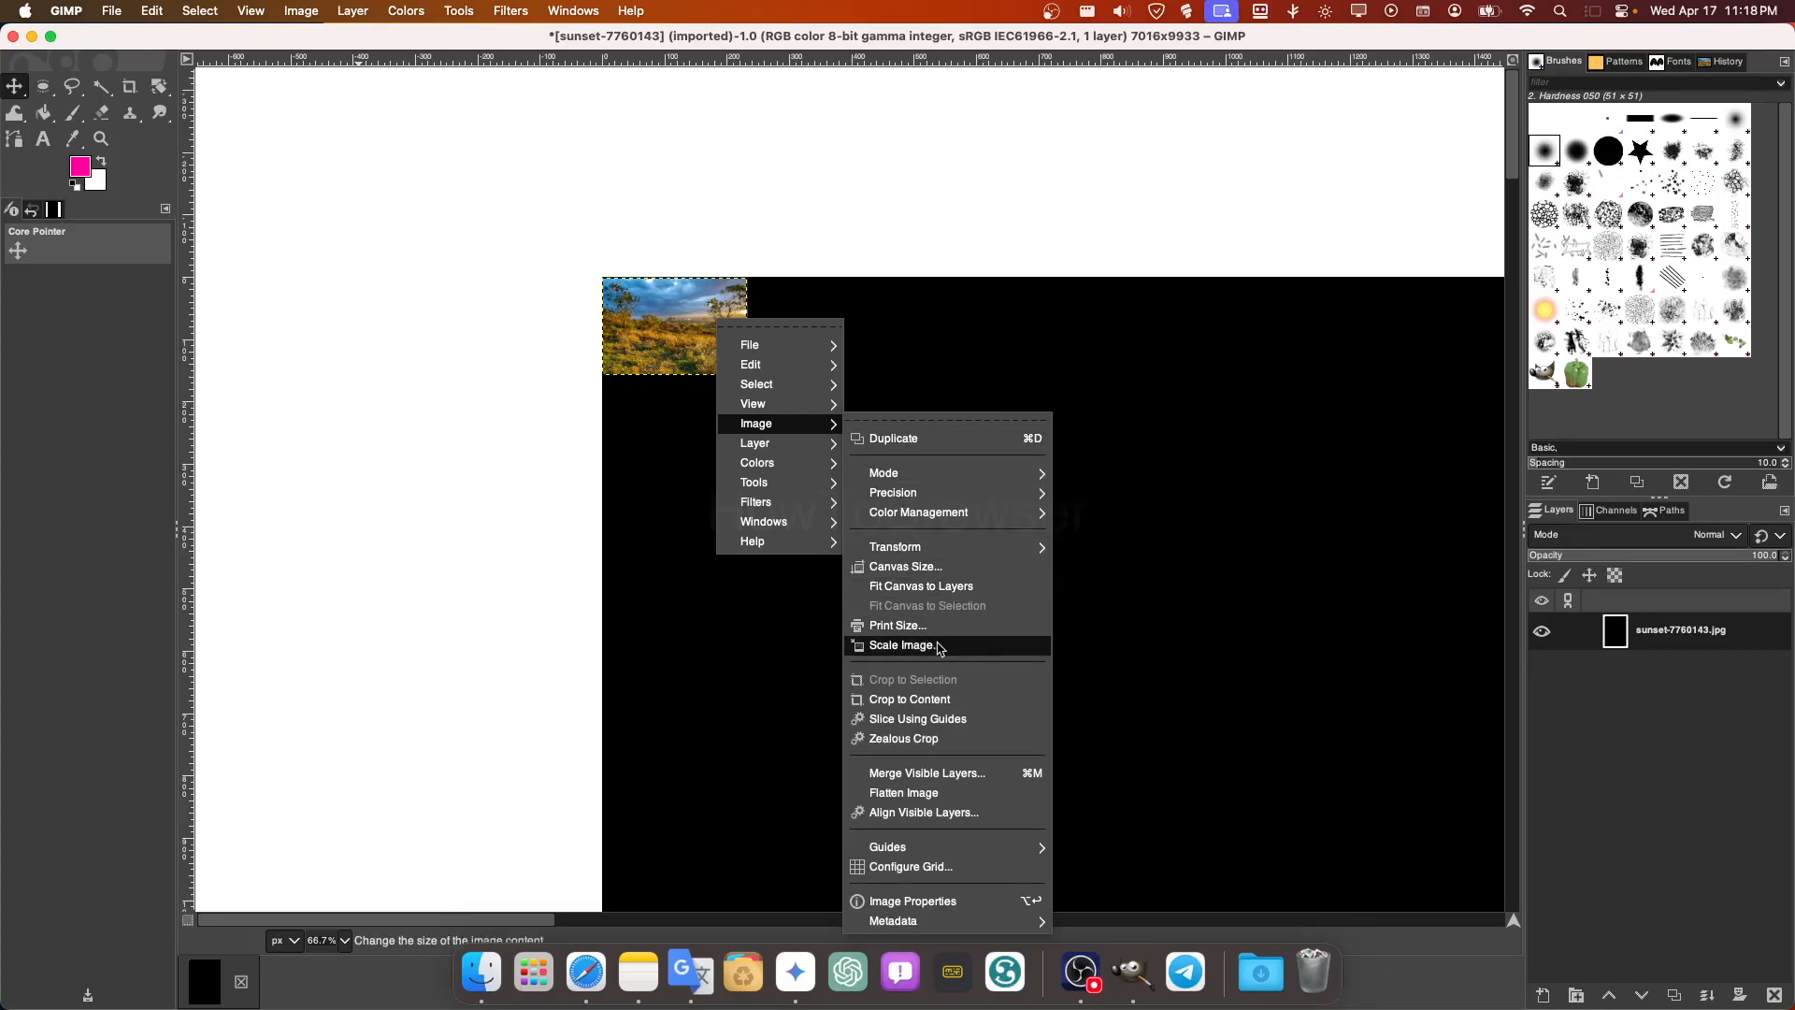
left_click(905, 645)
Move the photo layer inward from the canvas's upper-left corner and fit the canvas to the layers
left_click_drag(746, 374, 869, 453)
right_click(857, 436)
mouse_move(924, 534)
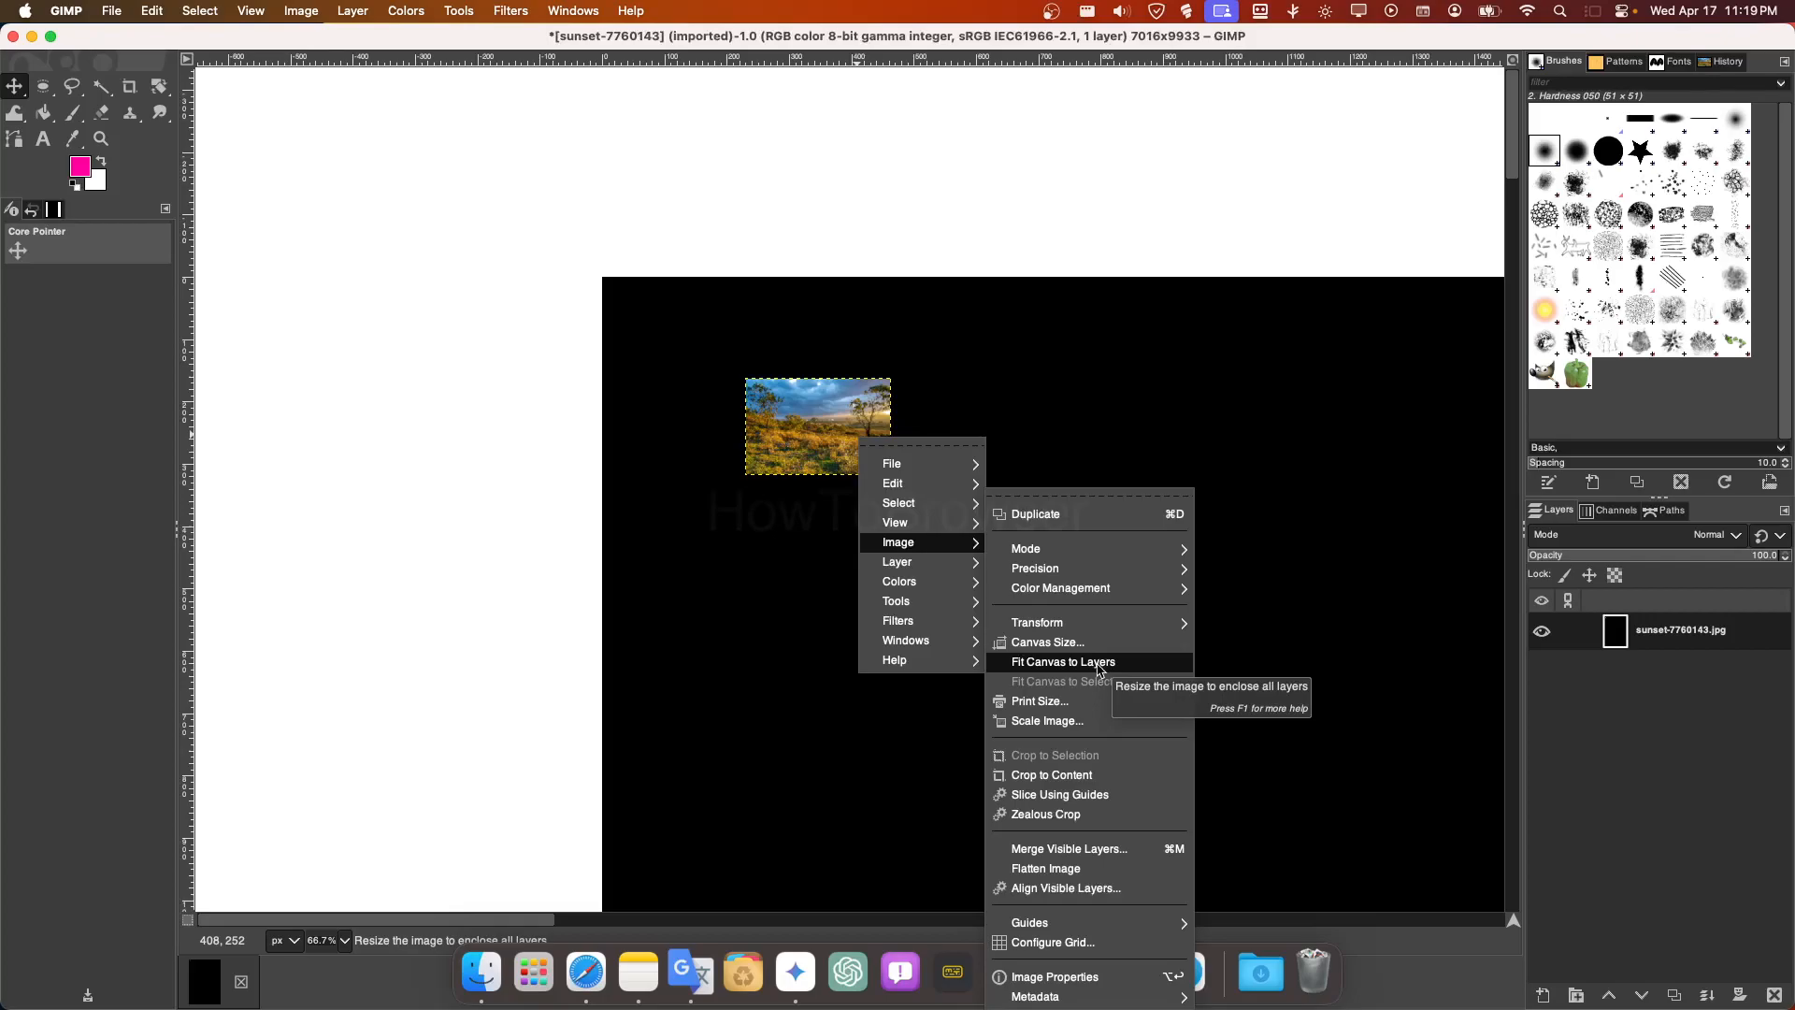
left_click(1099, 664)
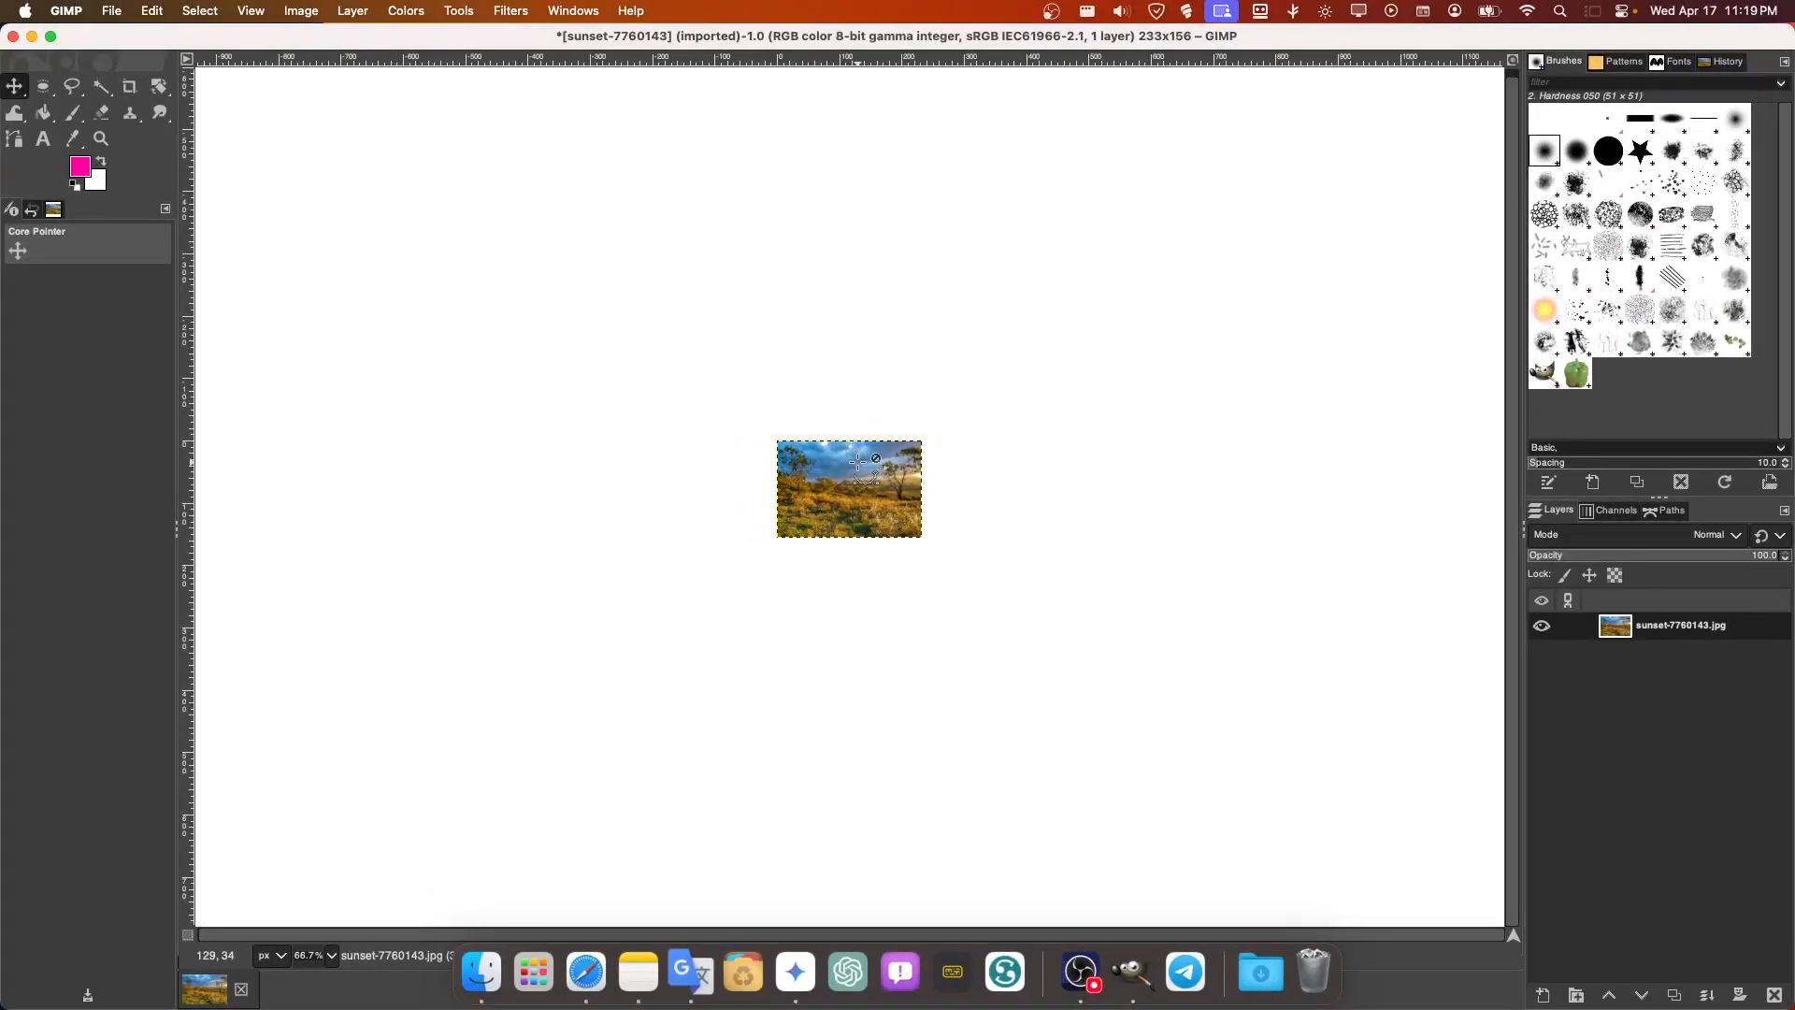
Revert the image in the undo history to the last layer move before the canvas was fitted
left_click(31, 212)
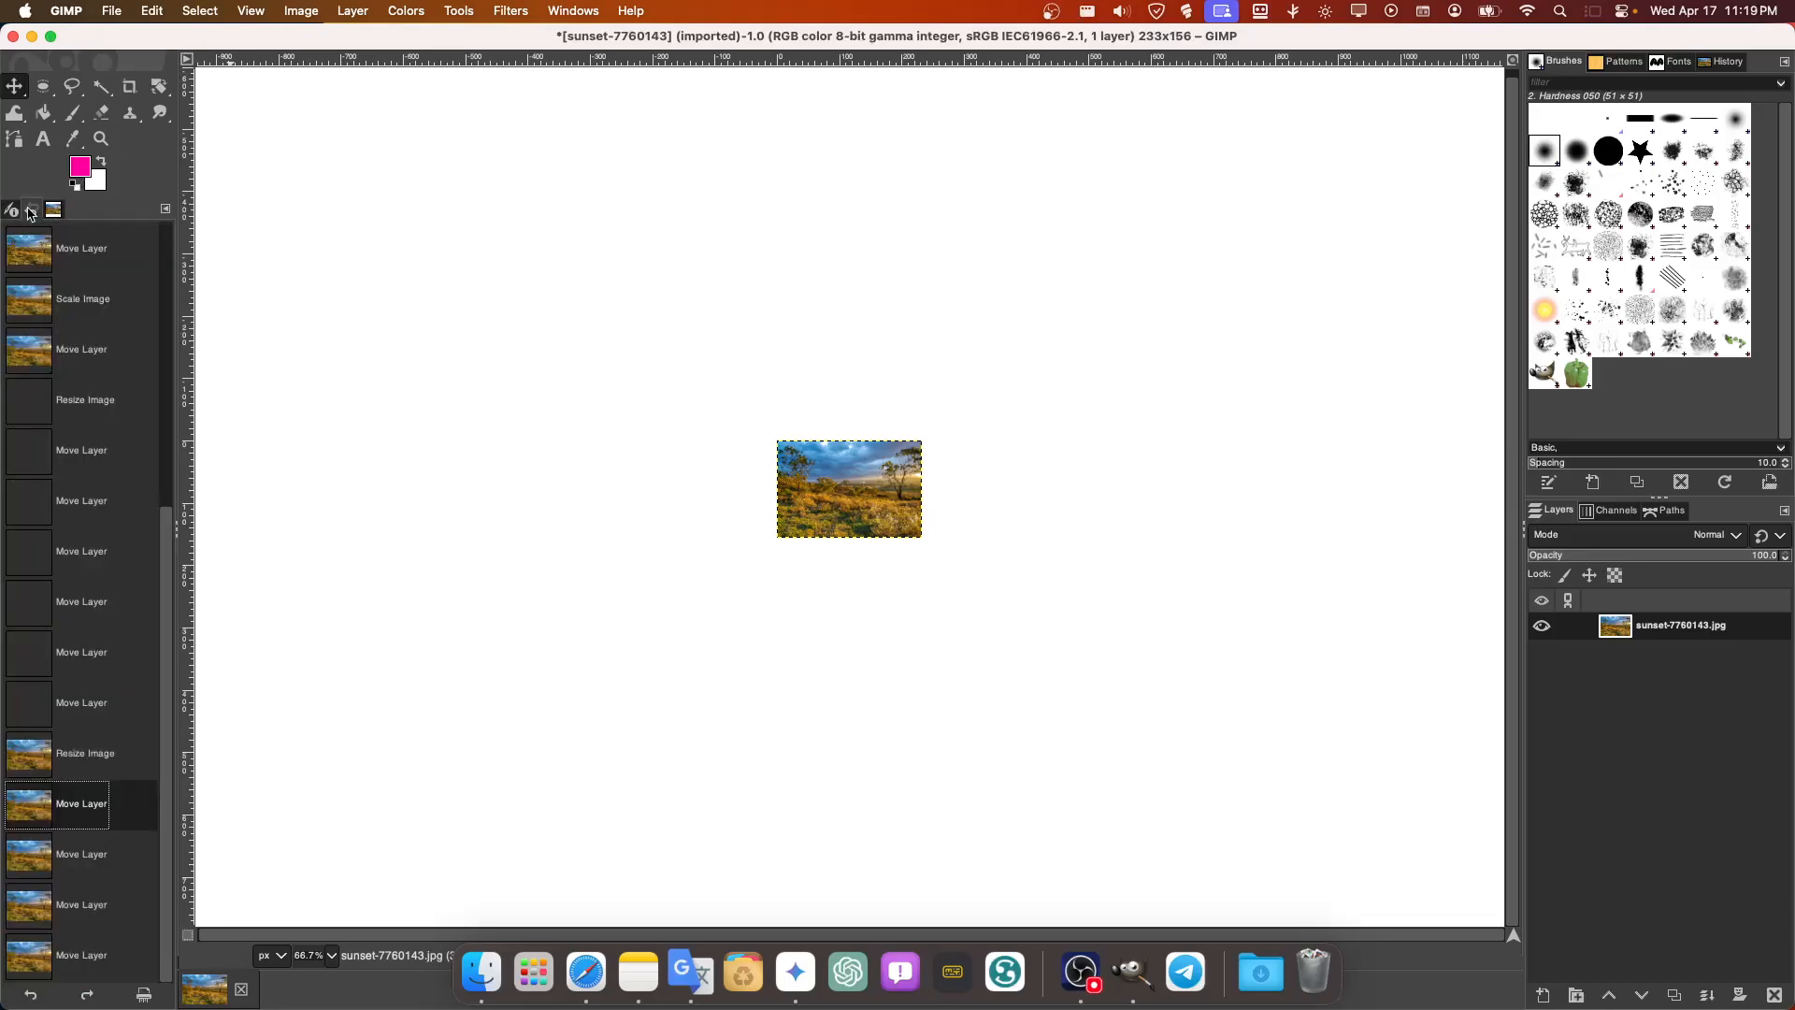
left_click(78, 768)
left_click(84, 720)
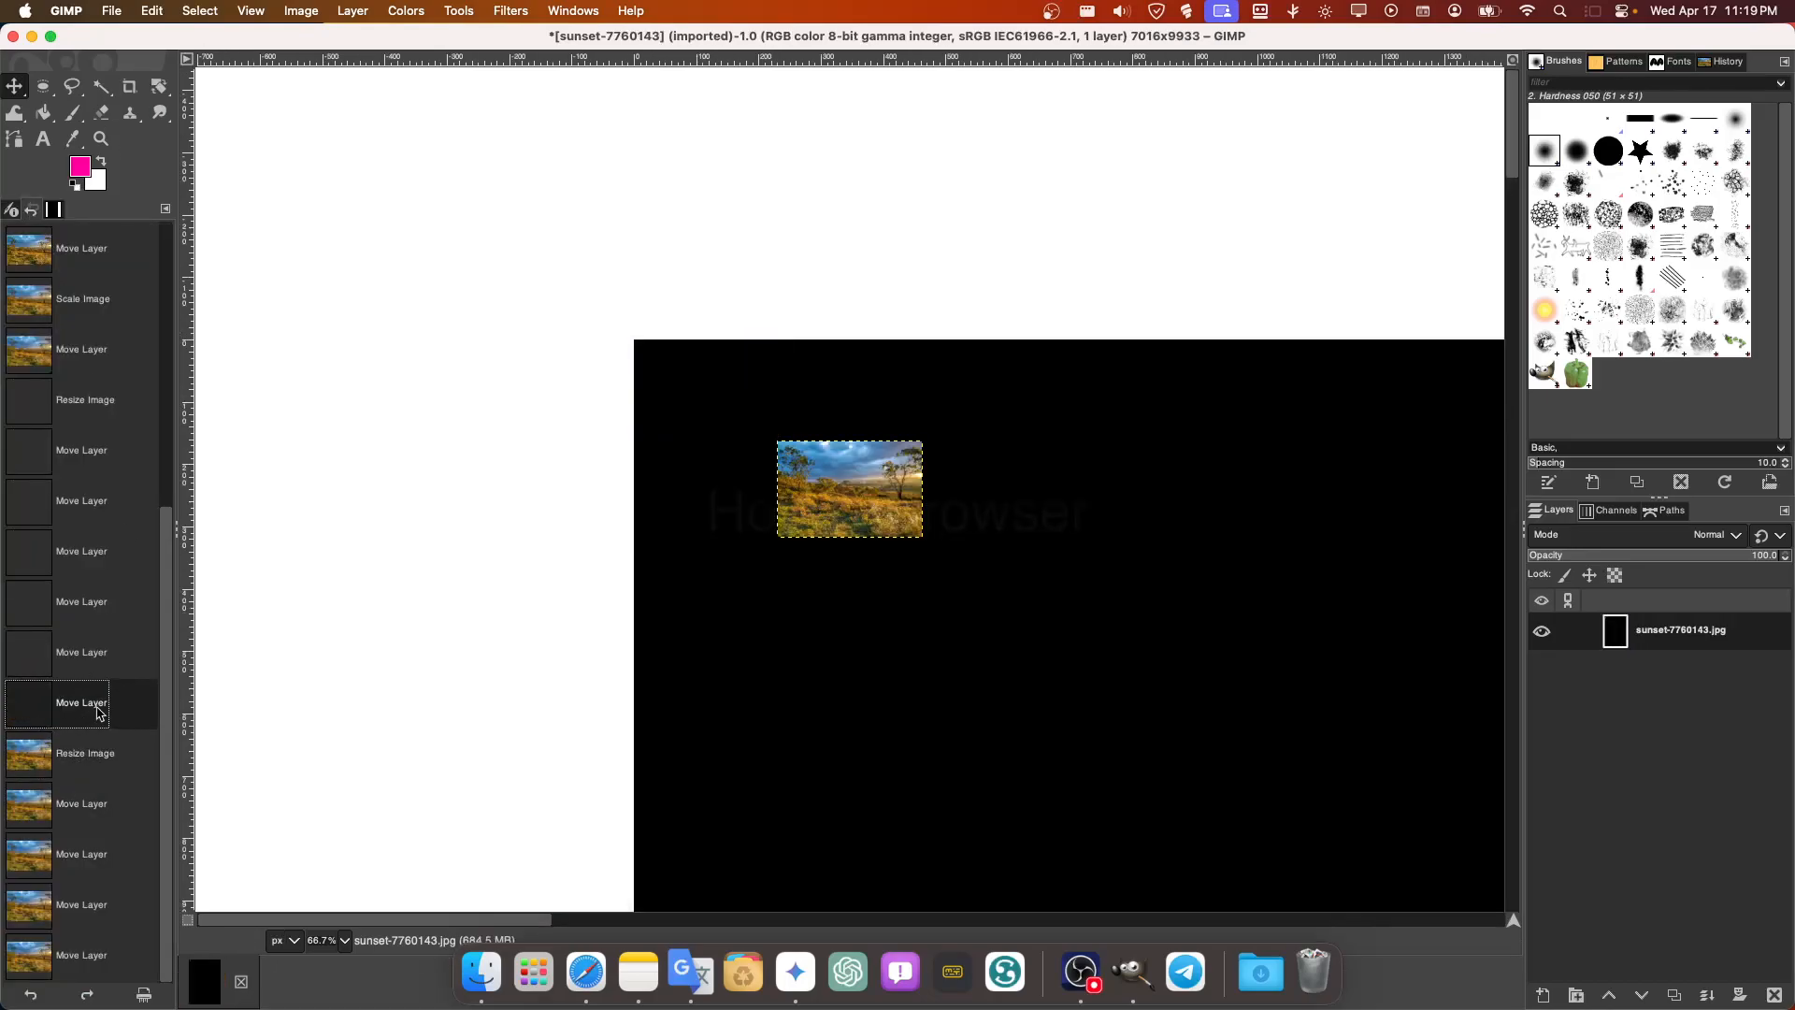
right_click(844, 462)
mouse_move(902, 573)
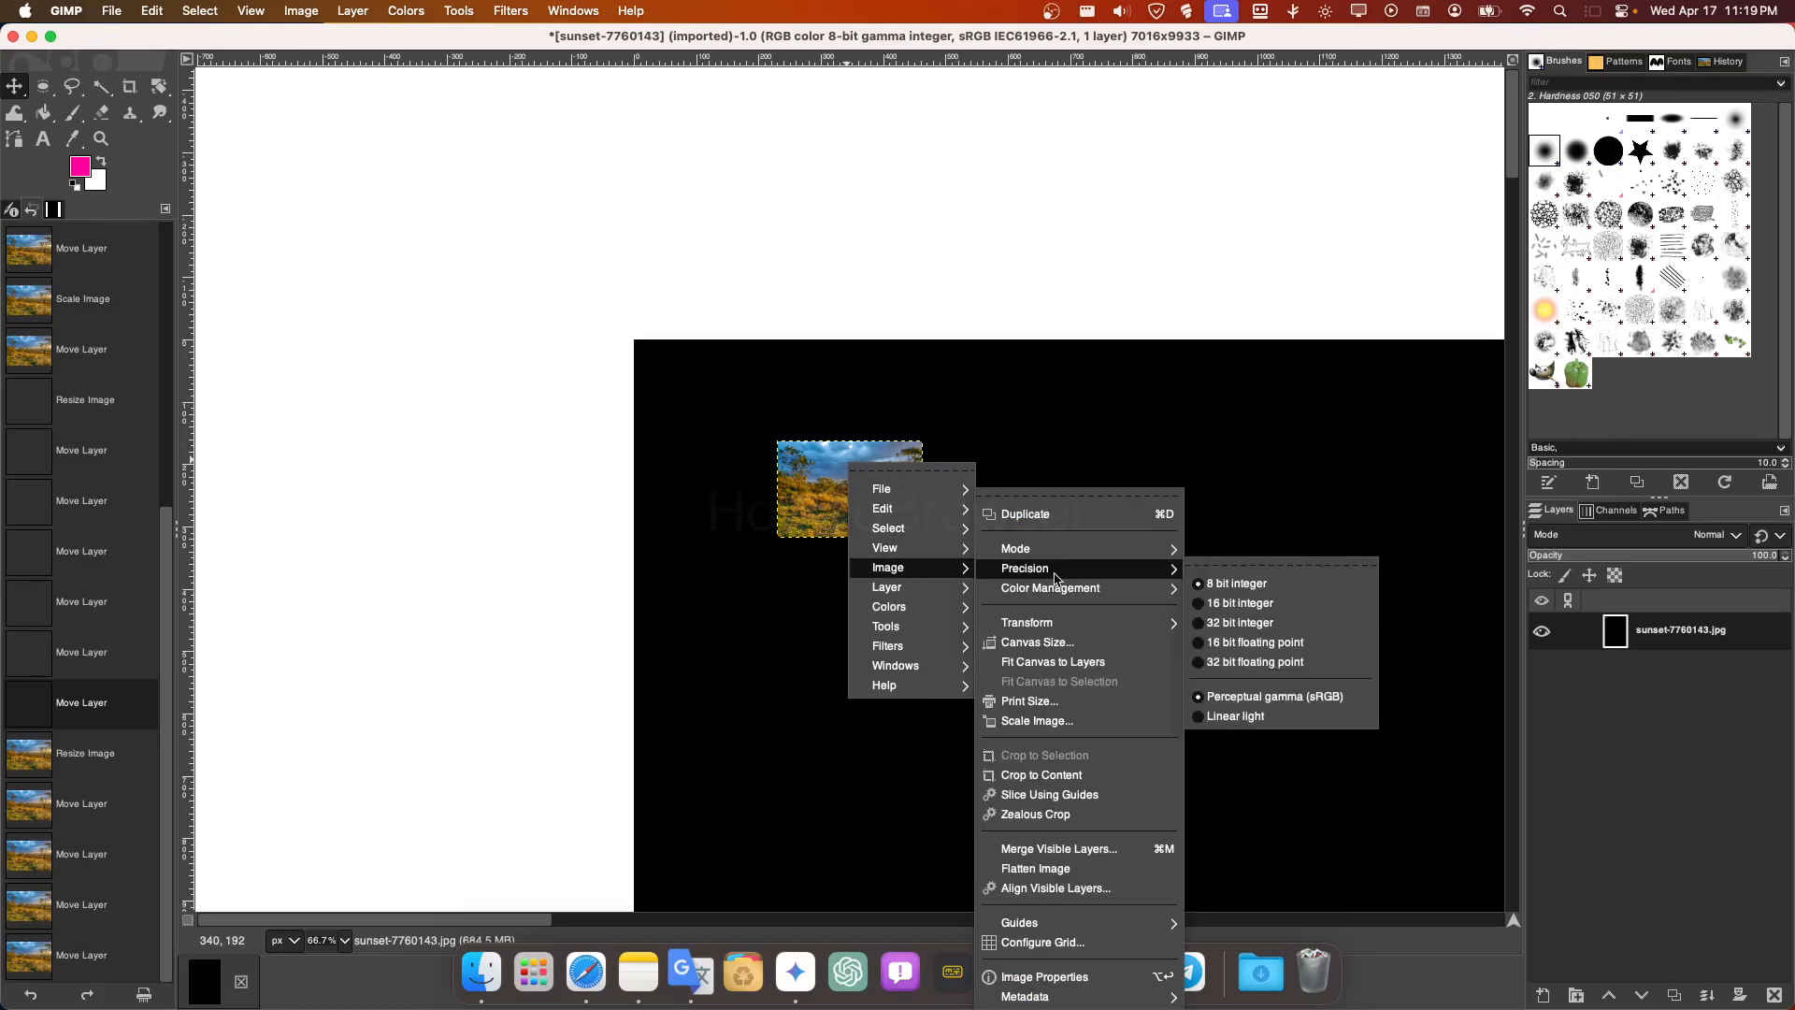
mouse_move(1043, 600)
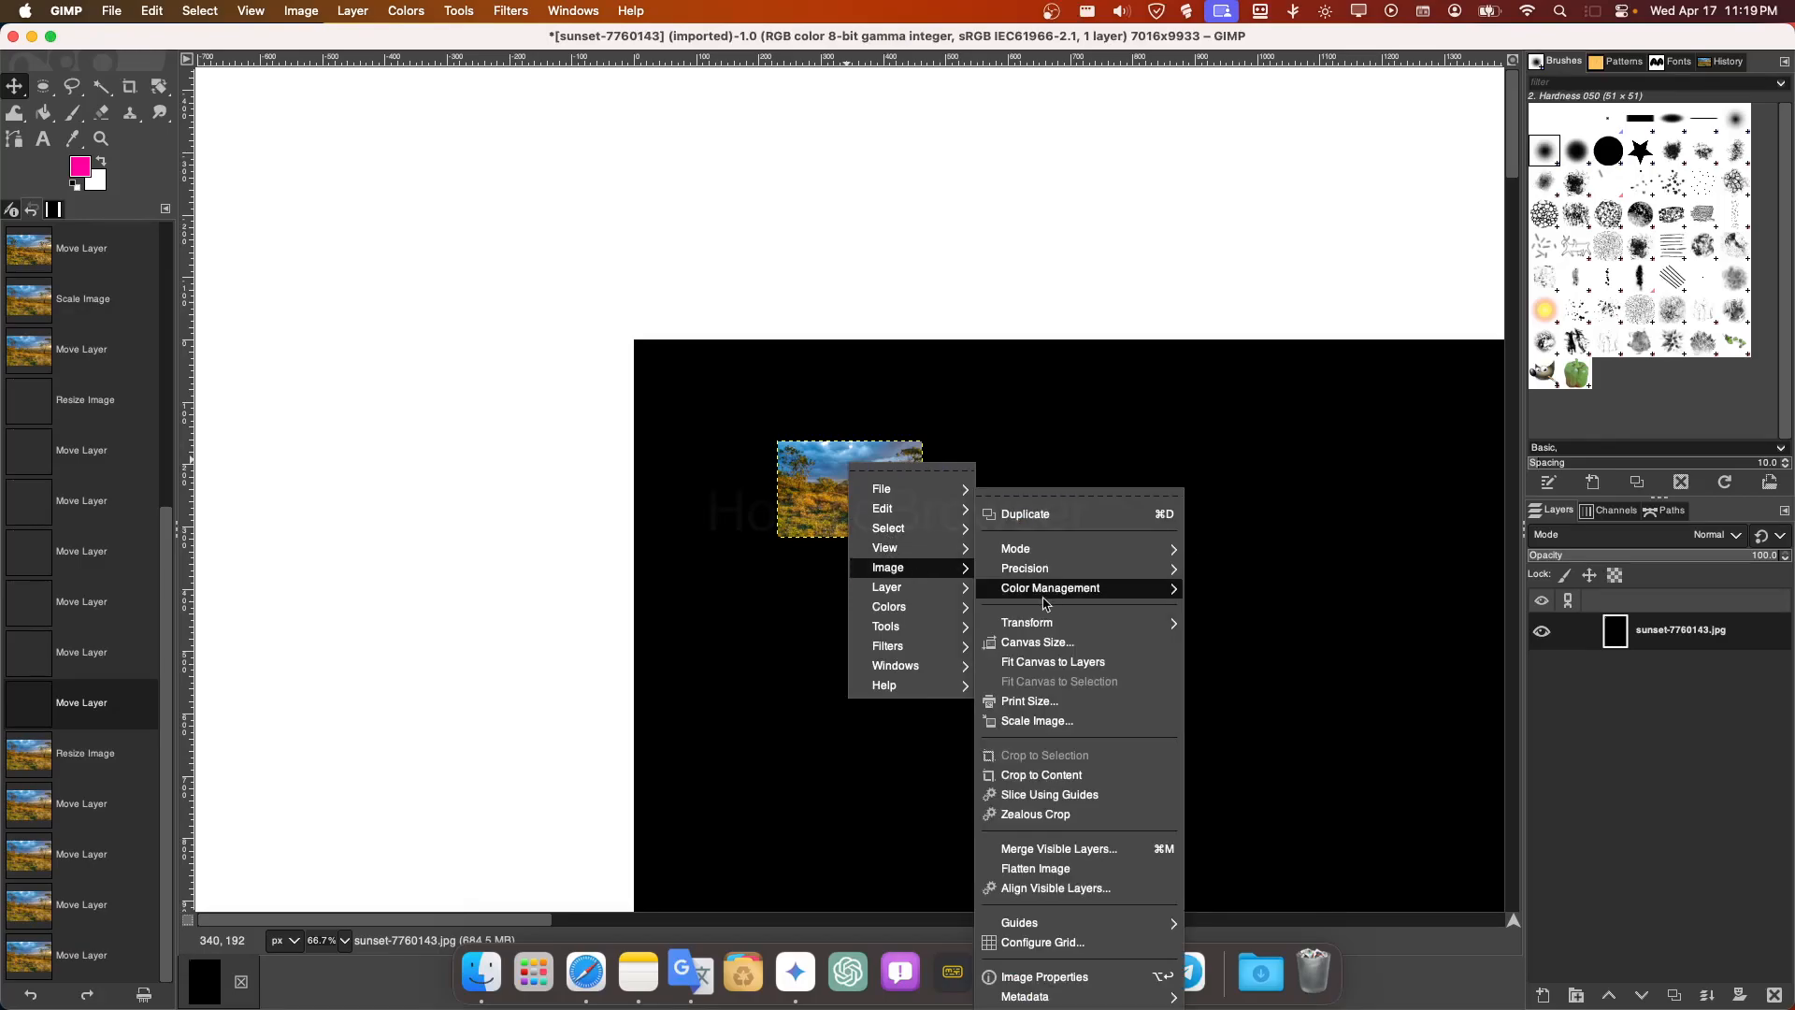
left_click(1036, 722)
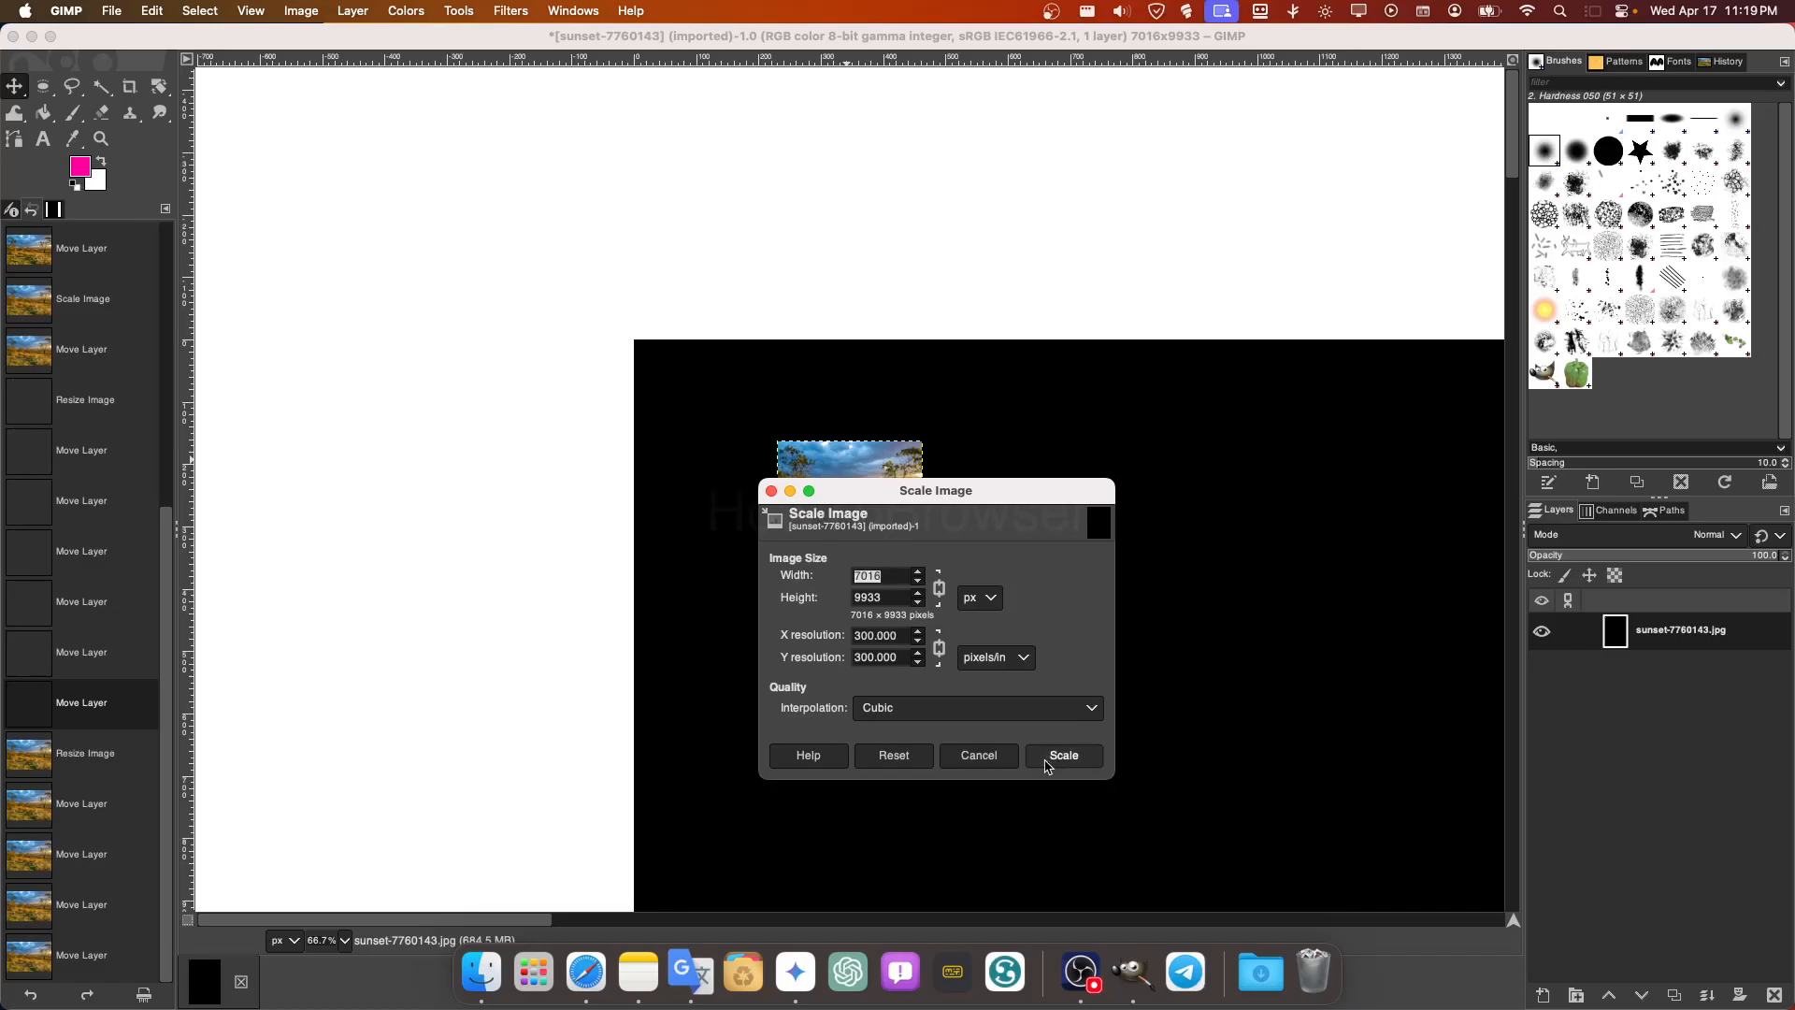
left_click(977, 753)
right_click(841, 481)
mouse_move(907, 586)
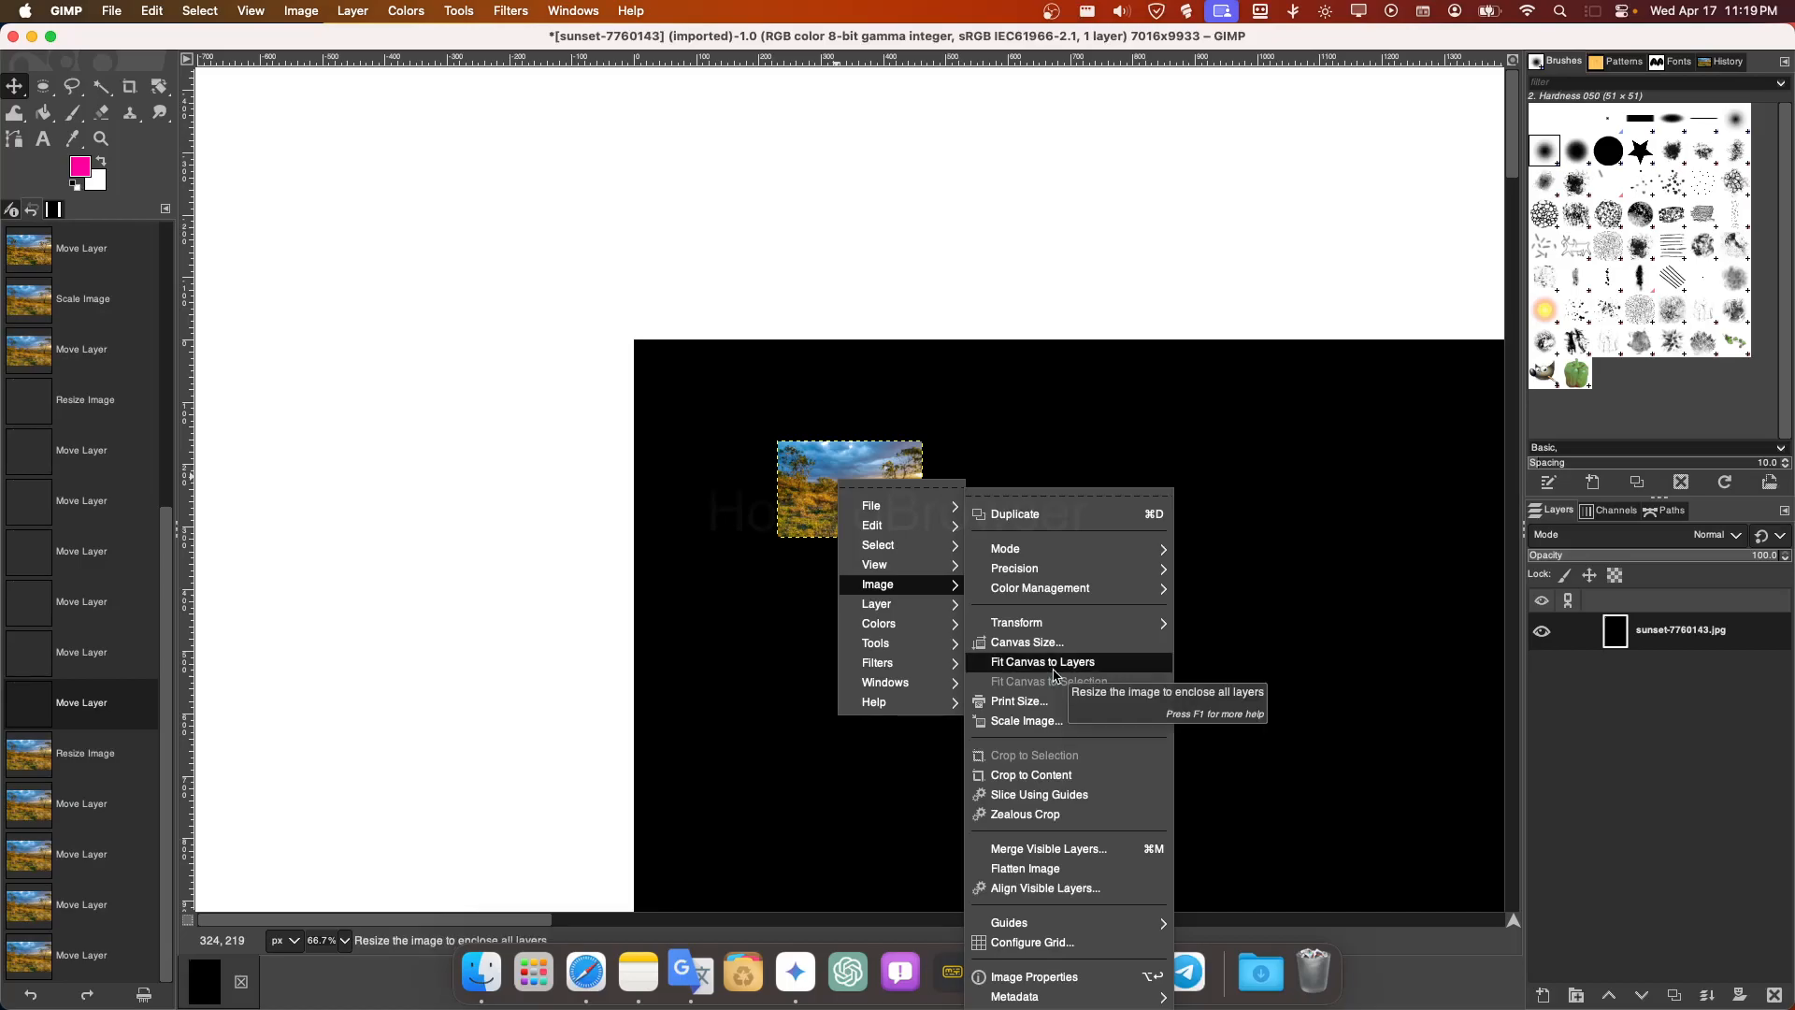
mouse_move(1052, 632)
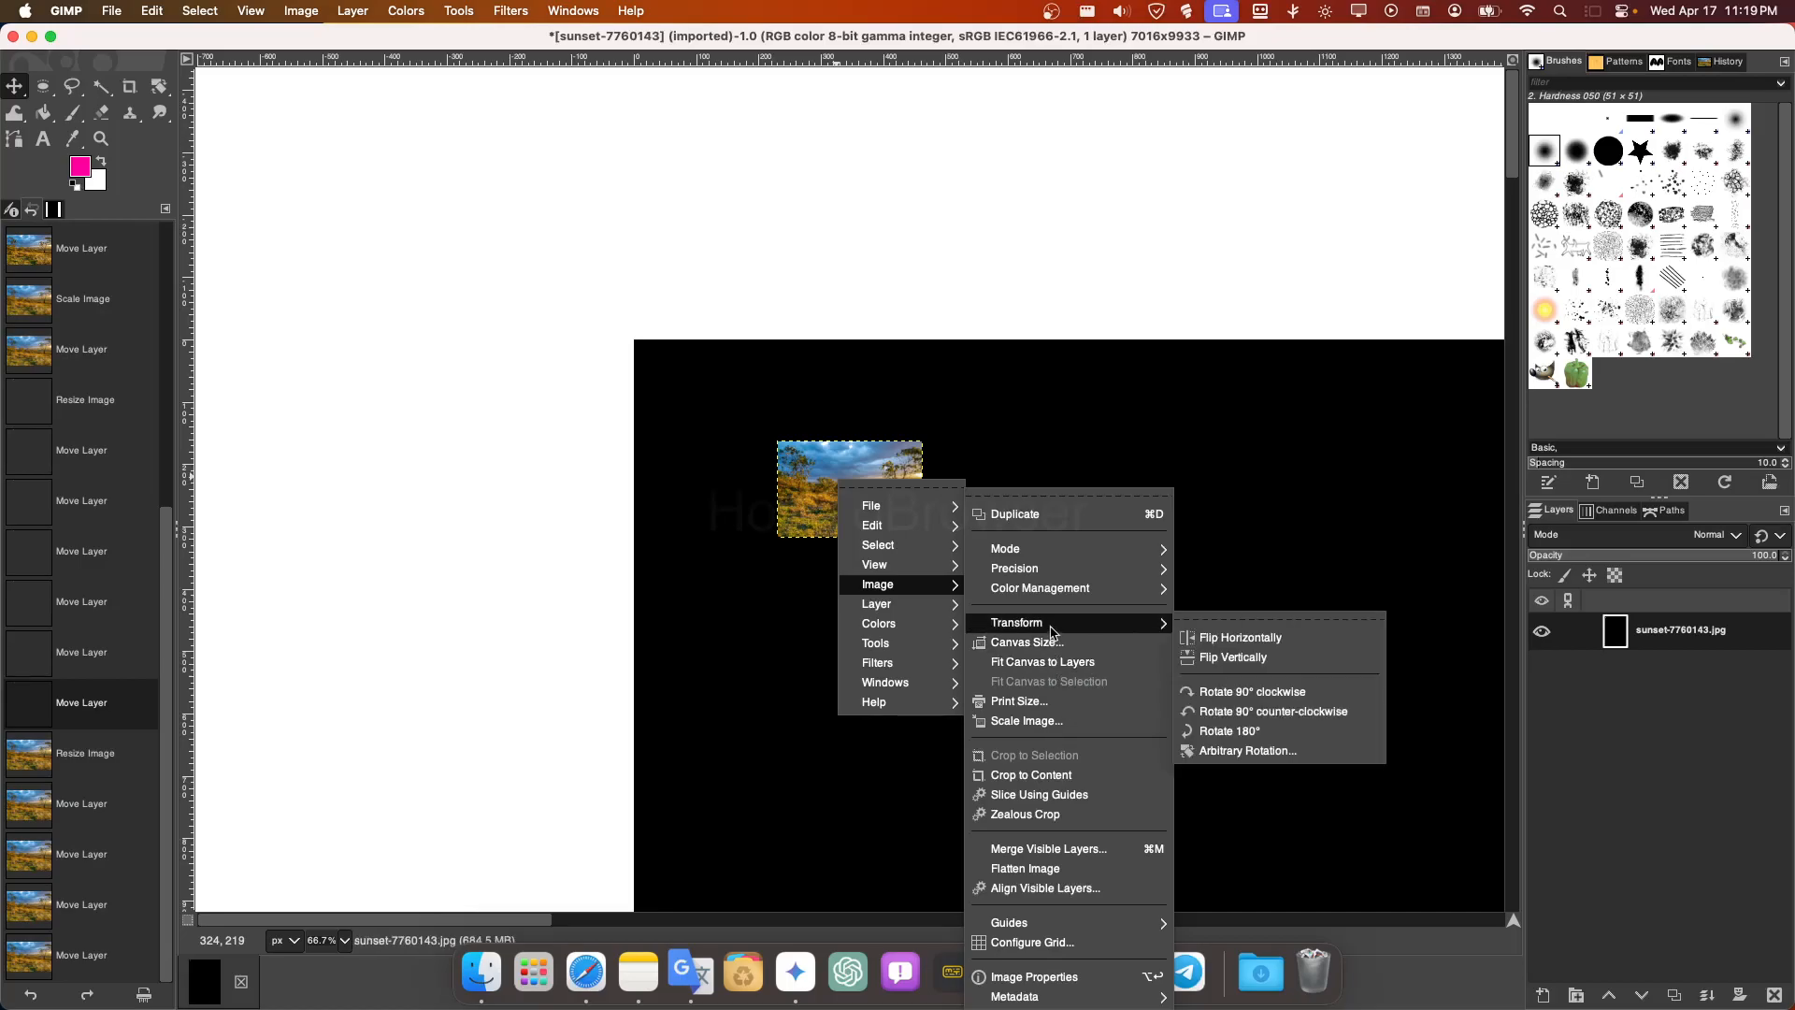
mouse_move(1076, 559)
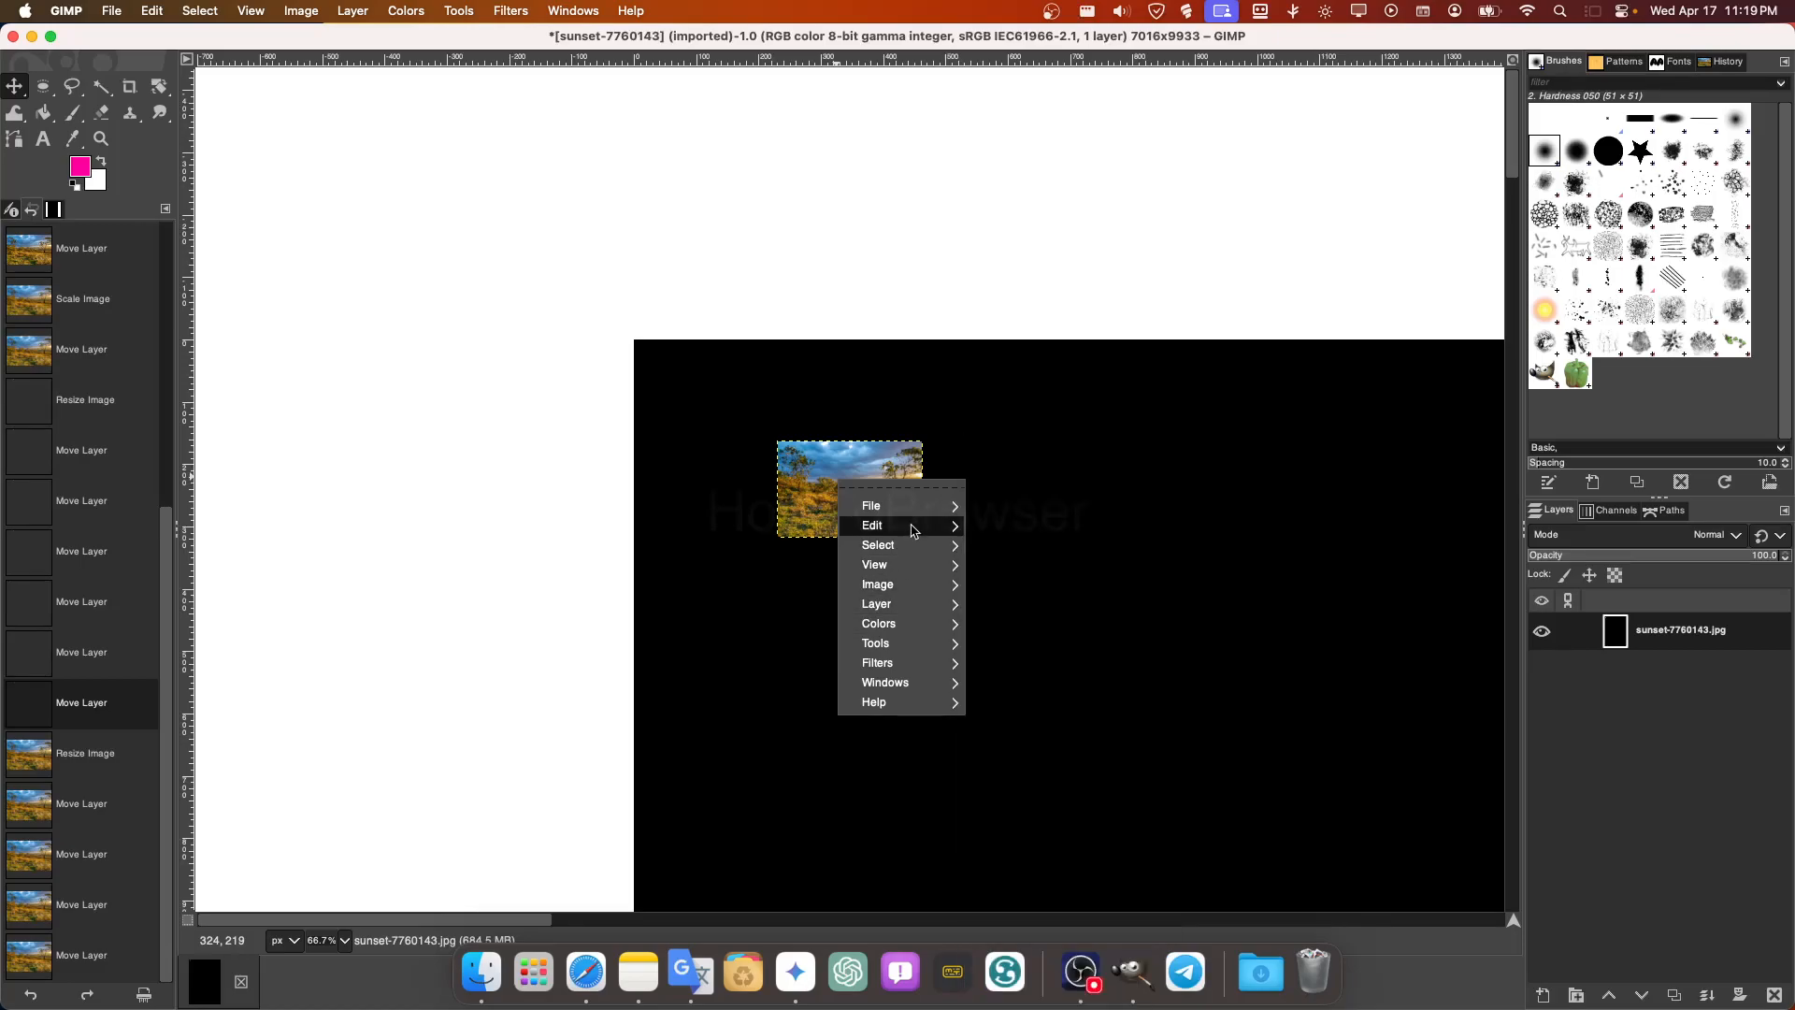
mouse_move(912, 530)
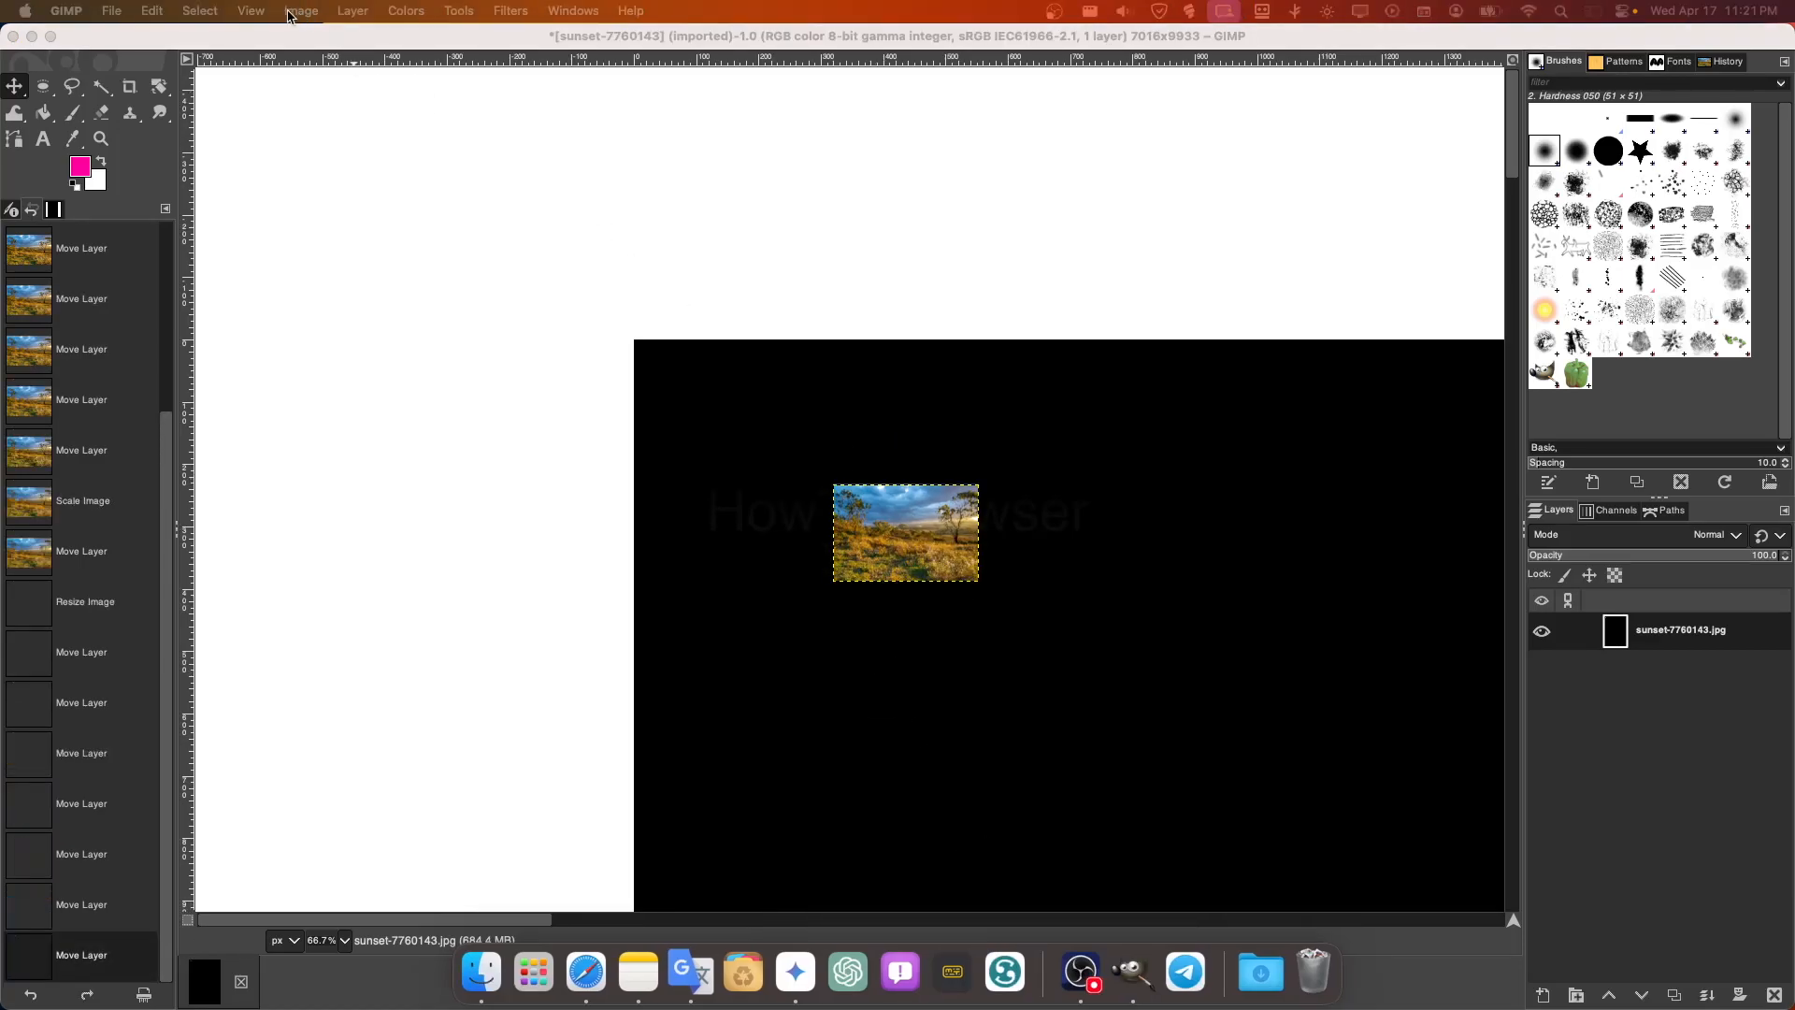
Enlarge the photo layer freehand with the Scale transform tool to about 840 × 658 px, extending its lower-right corner outward
left_click(460, 36)
left_click(458, 11)
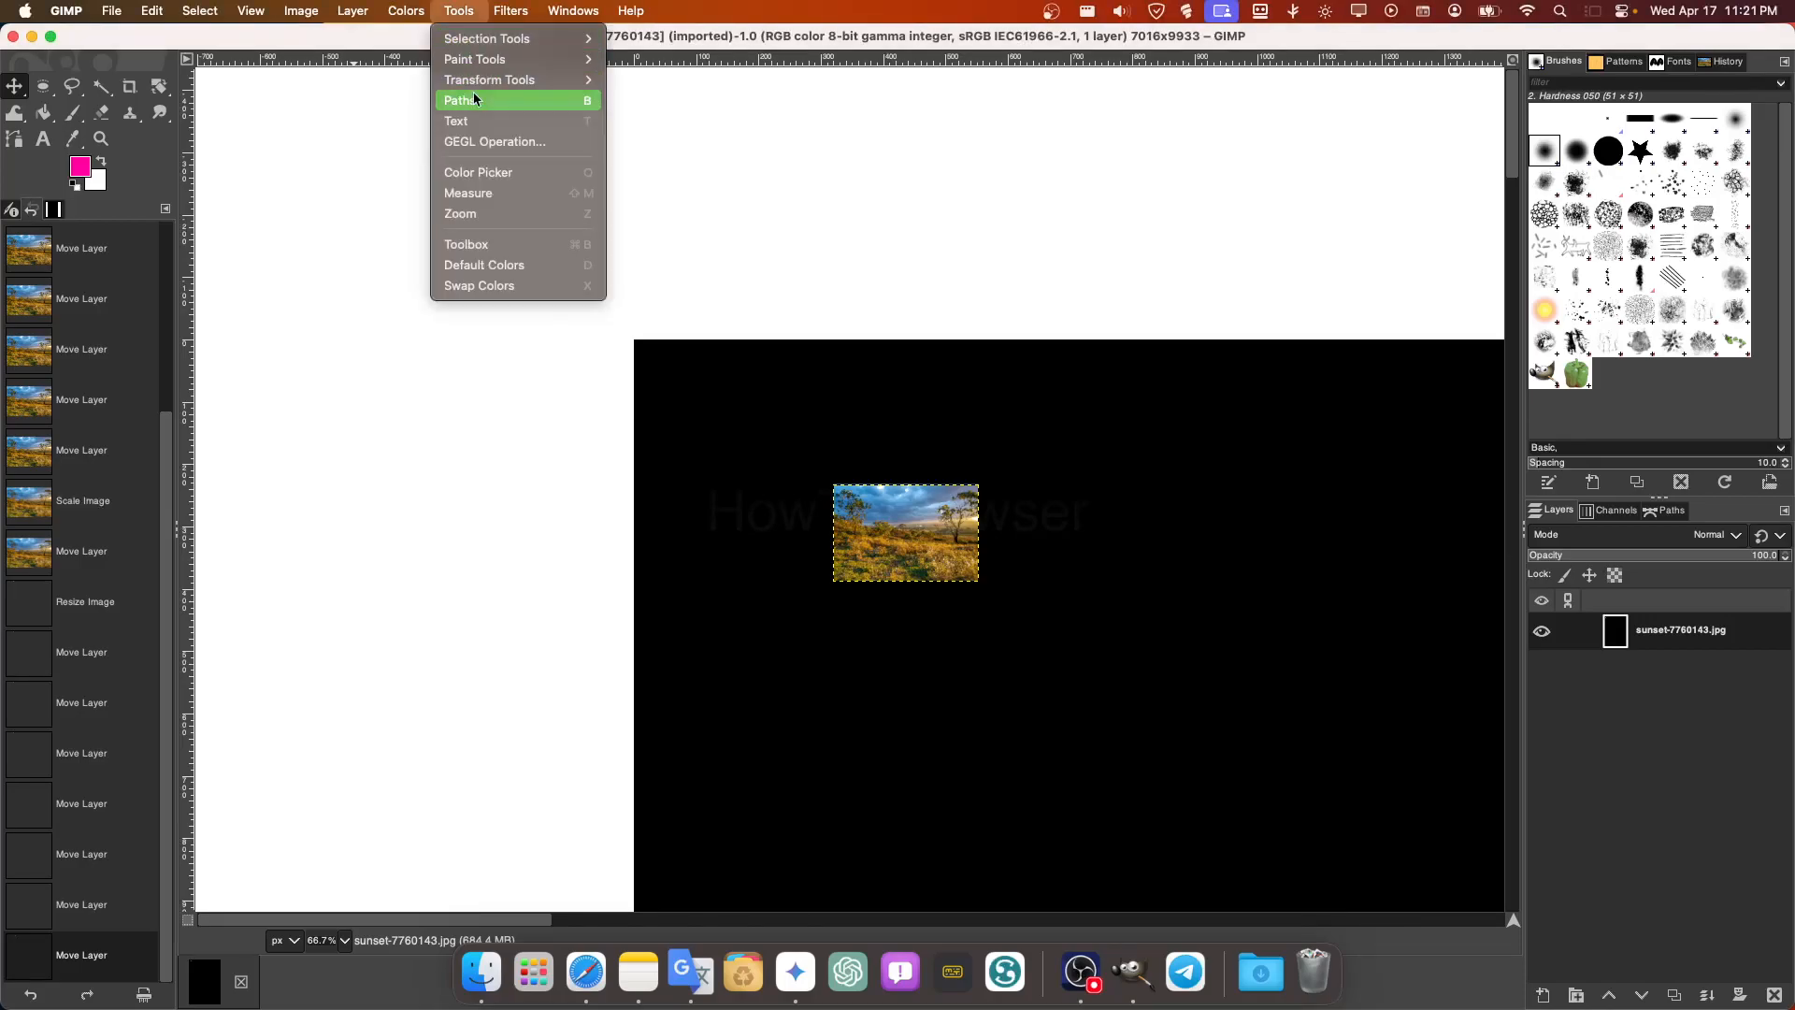
mouse_move(492, 49)
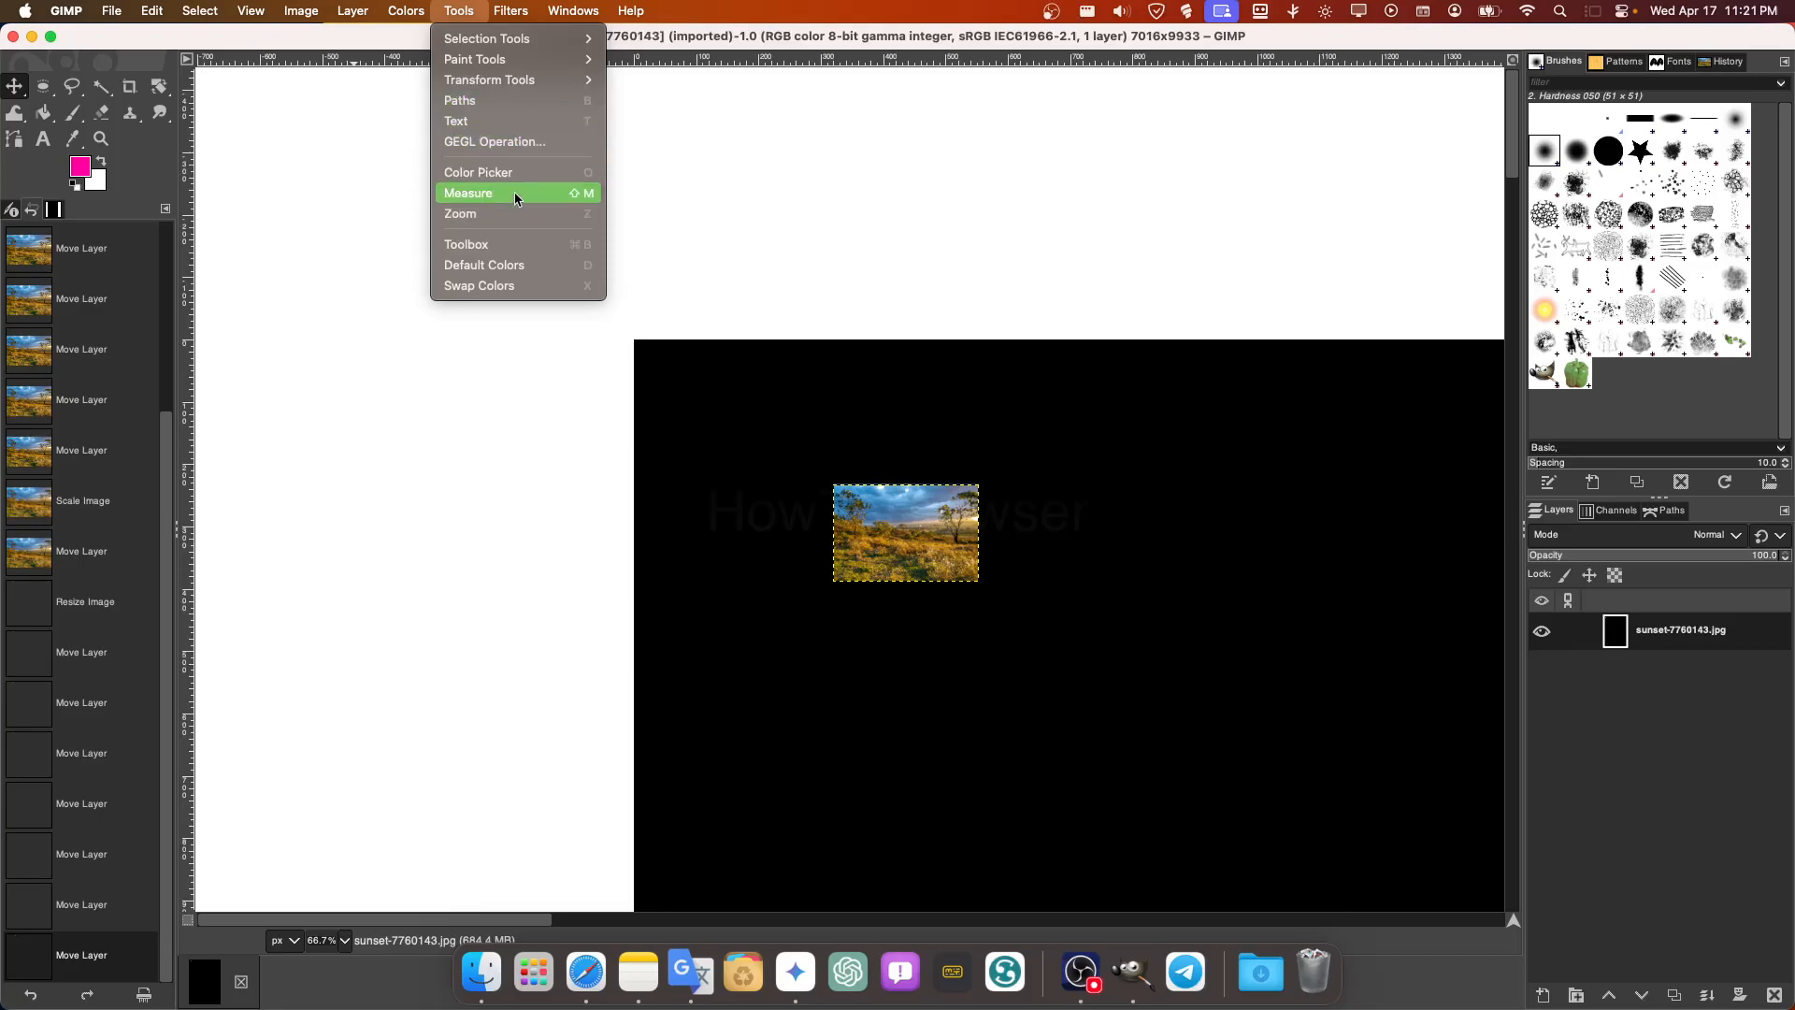
mouse_move(512, 84)
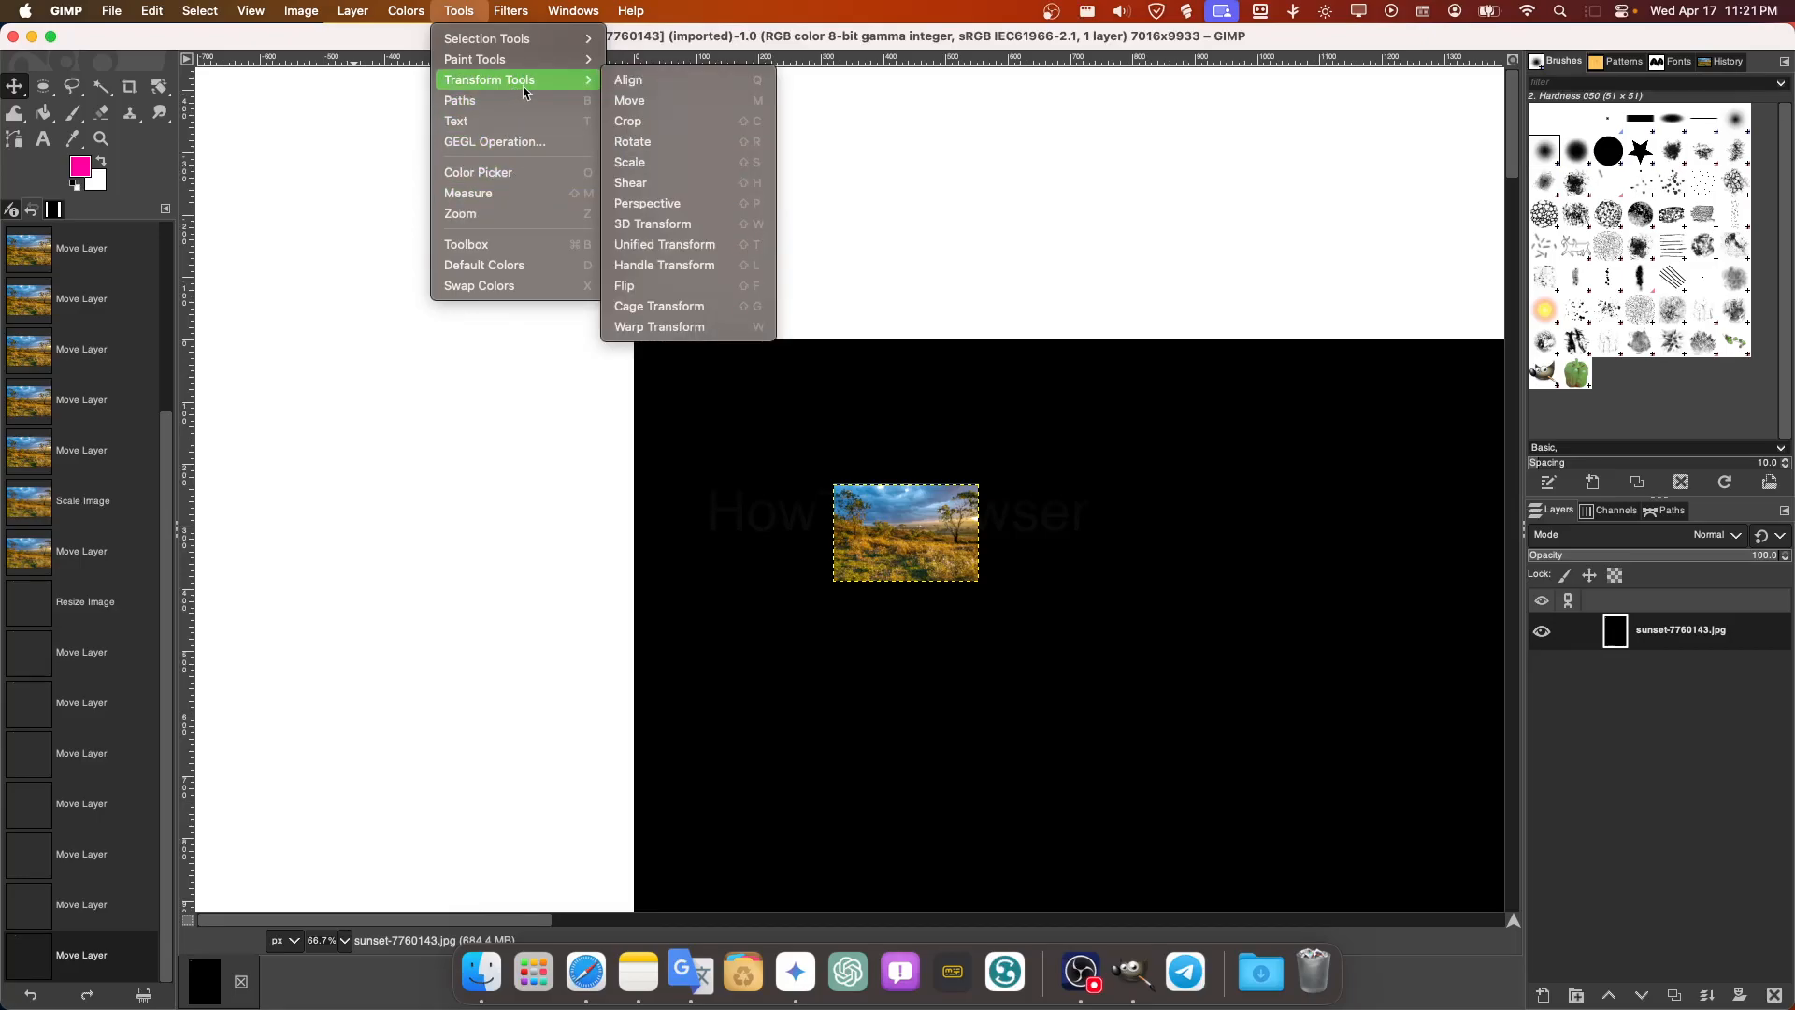
left_click(630, 162)
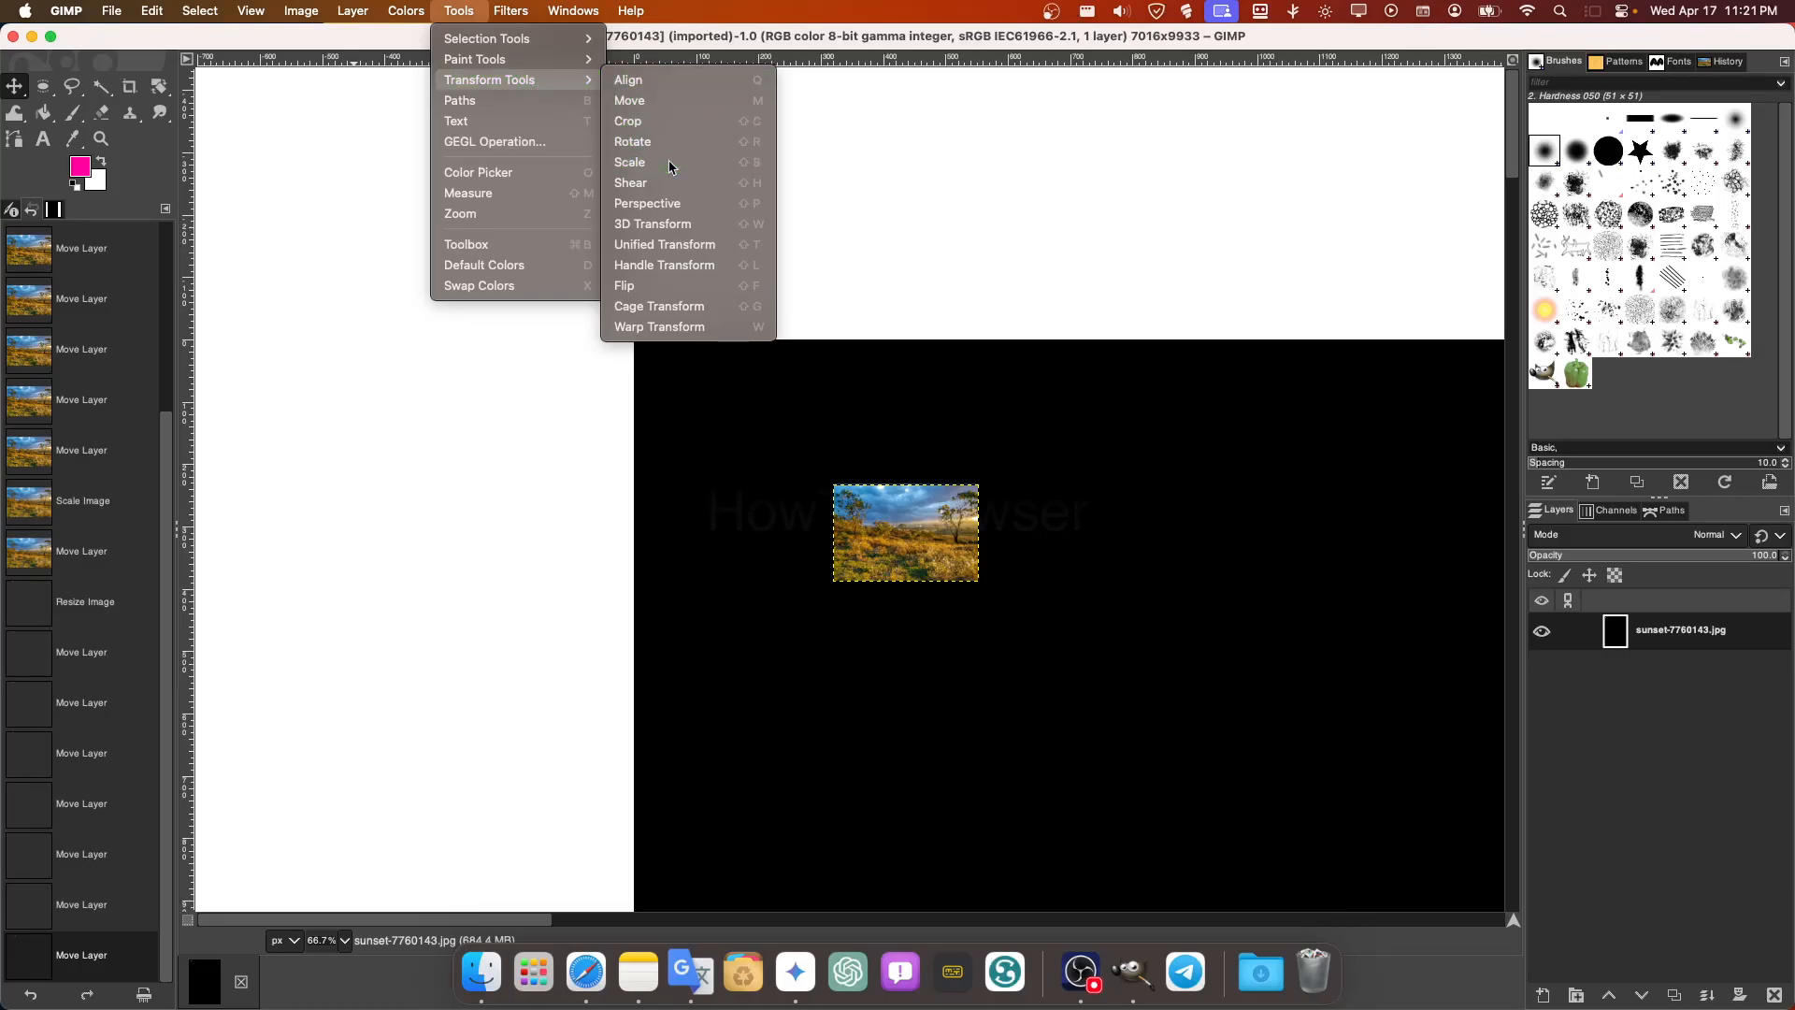
left_click(977, 599)
left_click_drag(978, 598, 1283, 790)
Stretch the photo layer's lower-right corner toward the canvas corner, to about 6500 × 9448 px, so the photo nearly fills the canvas
scroll(1281, 790, "down", 10)
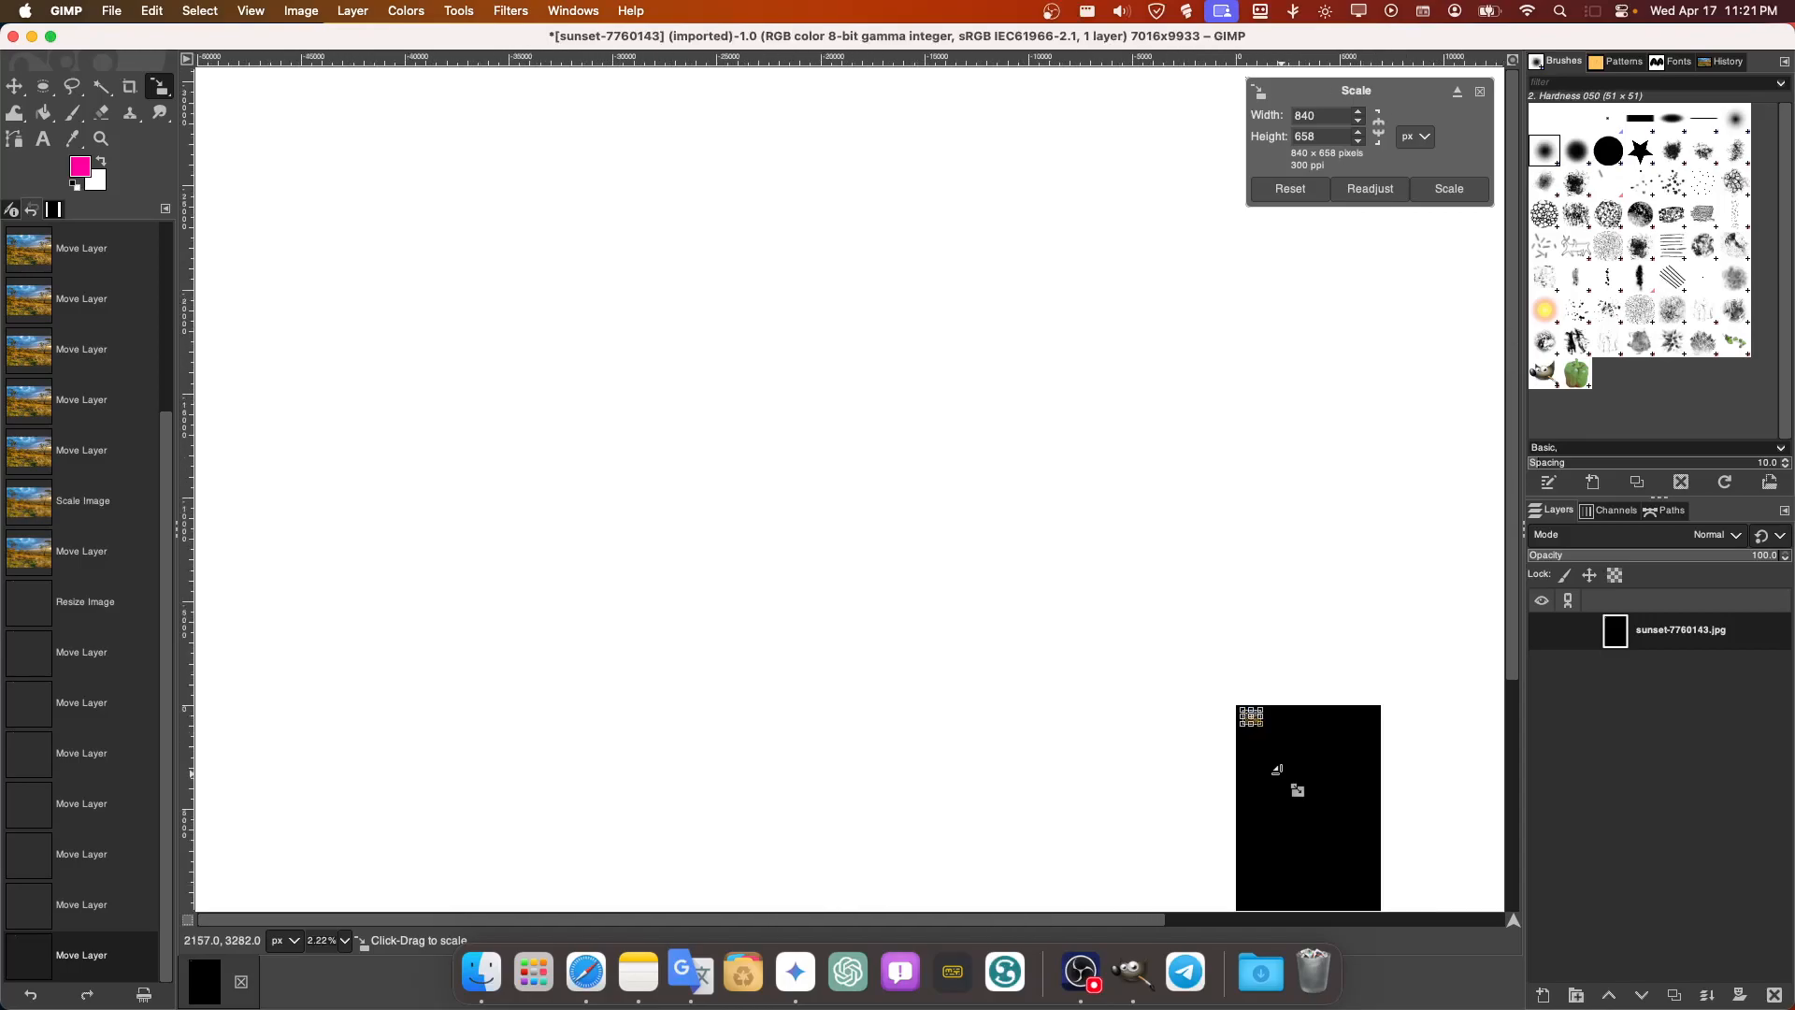
scroll(1287, 761, "up", 5)
scroll(1082, 689, "down", 1)
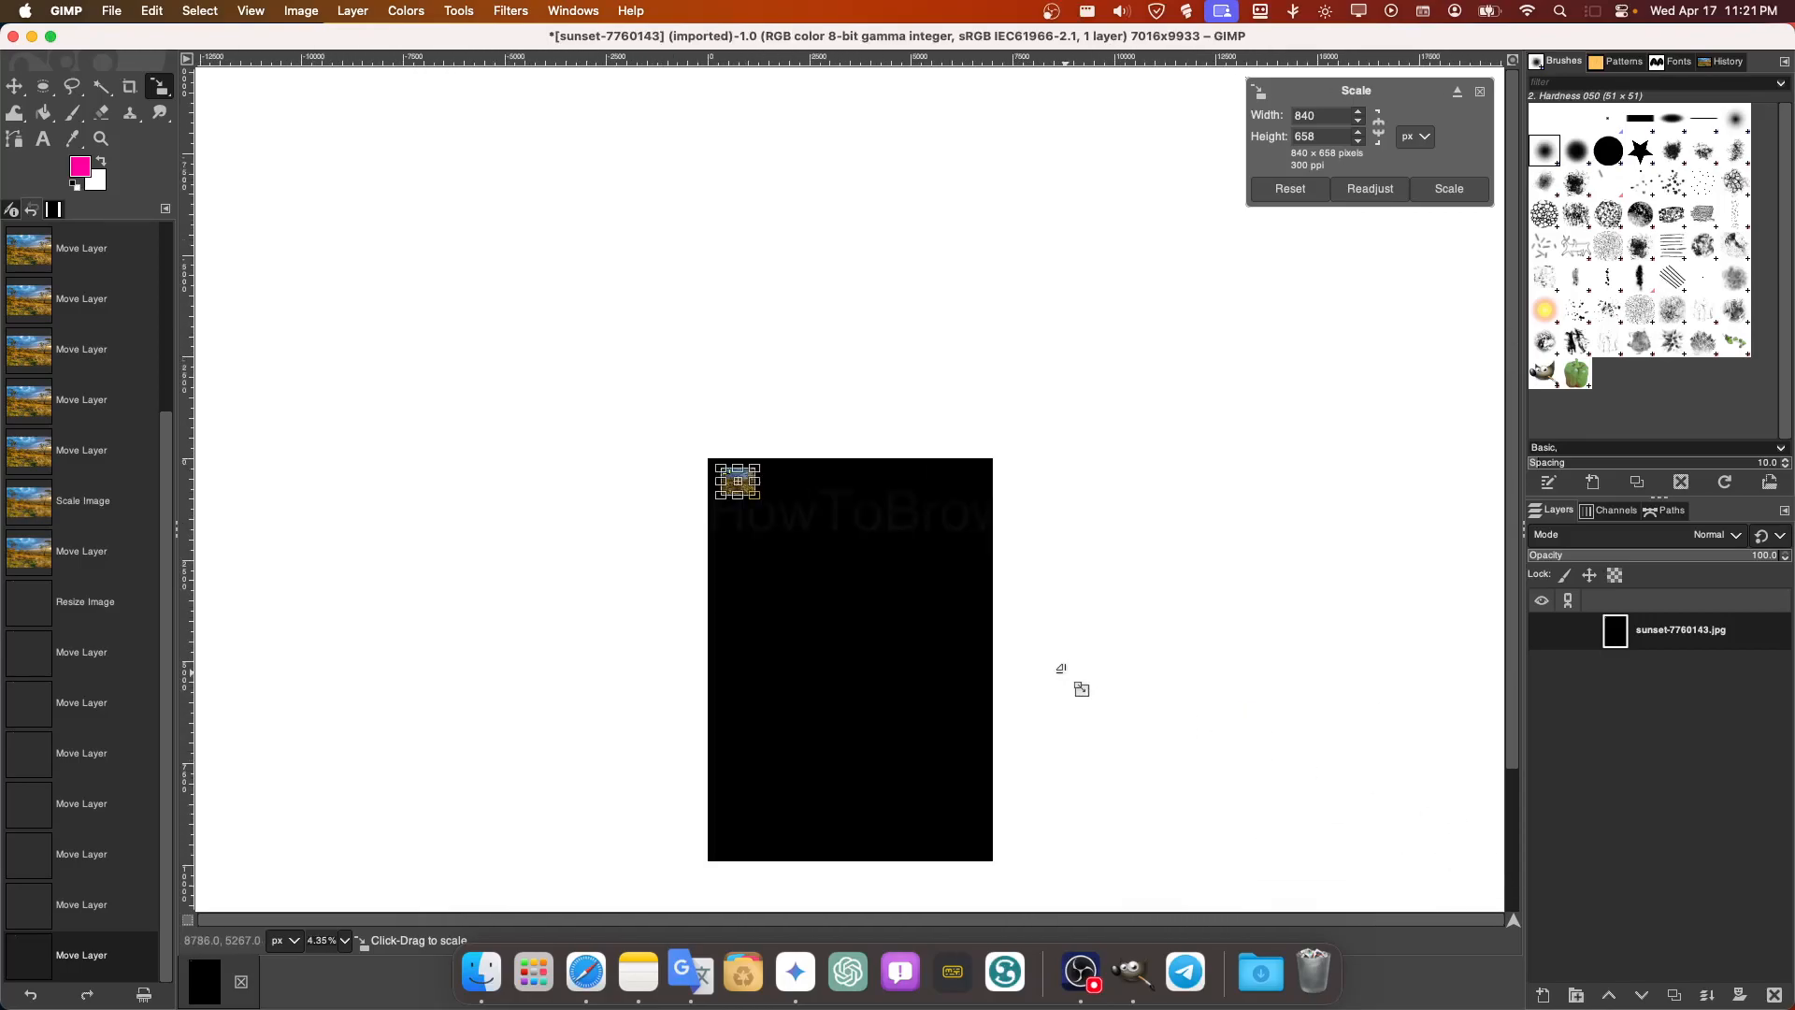
left_click_drag(770, 516, 993, 847)
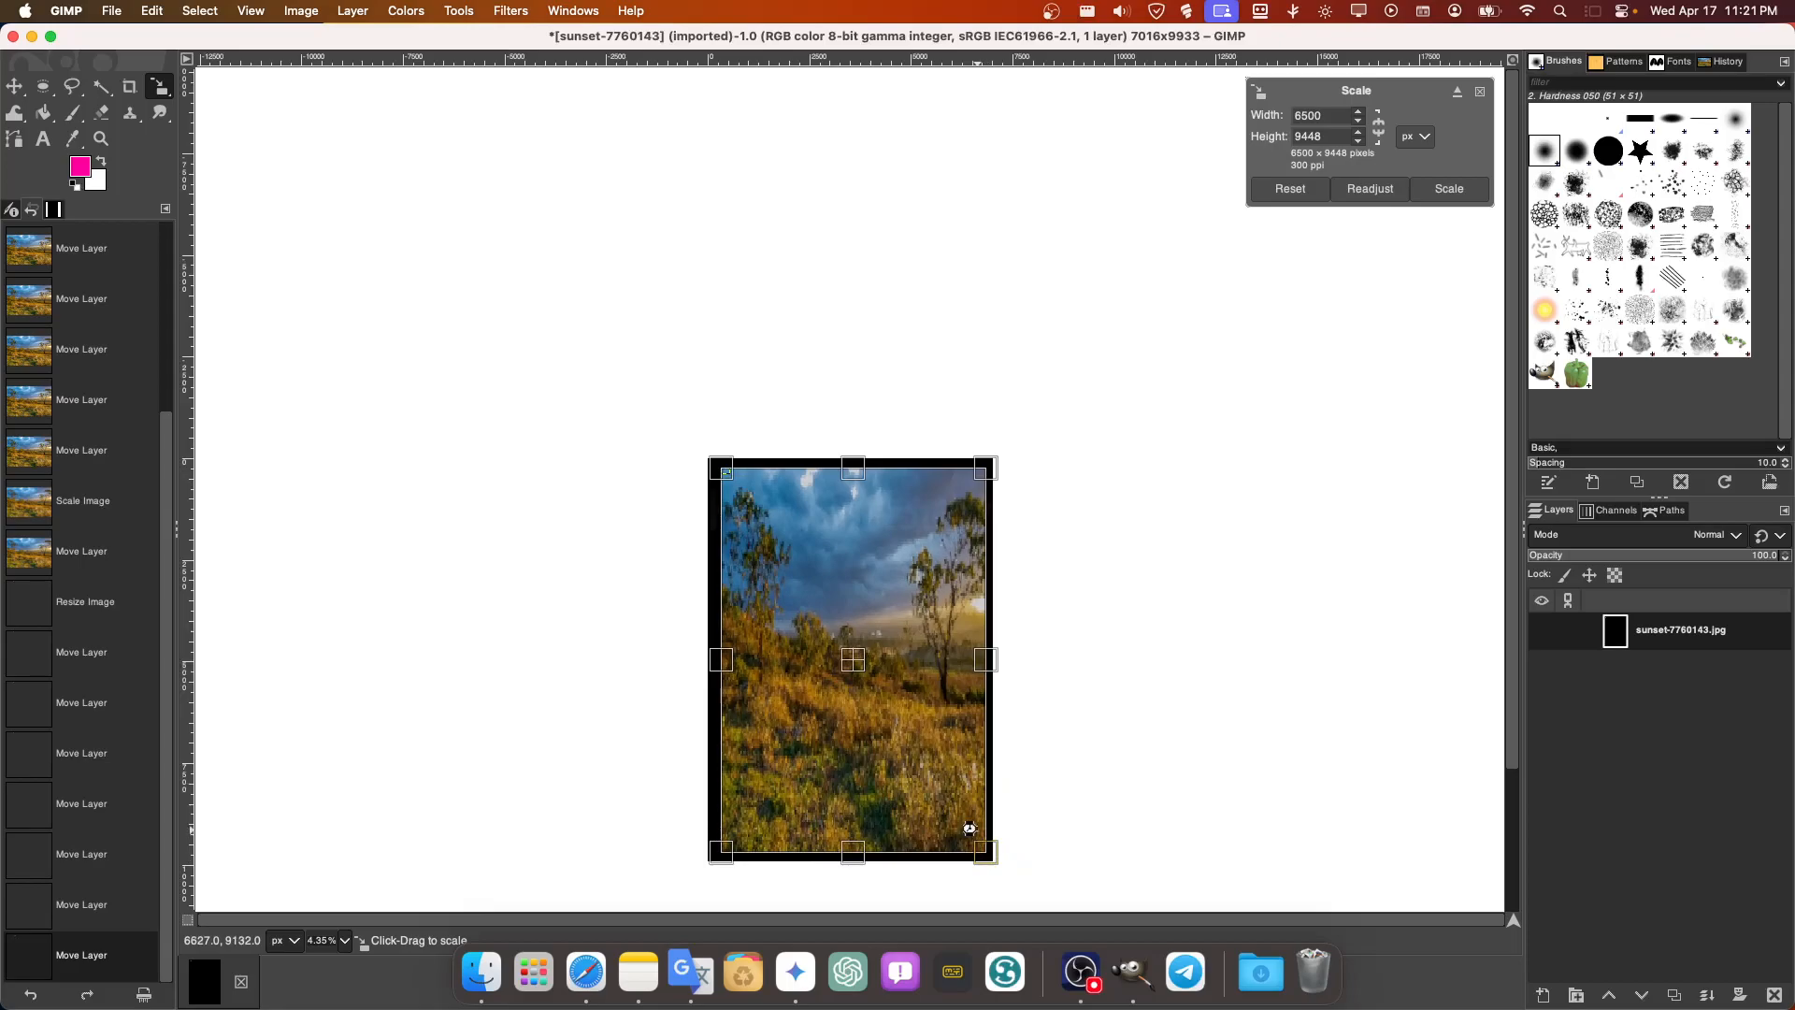